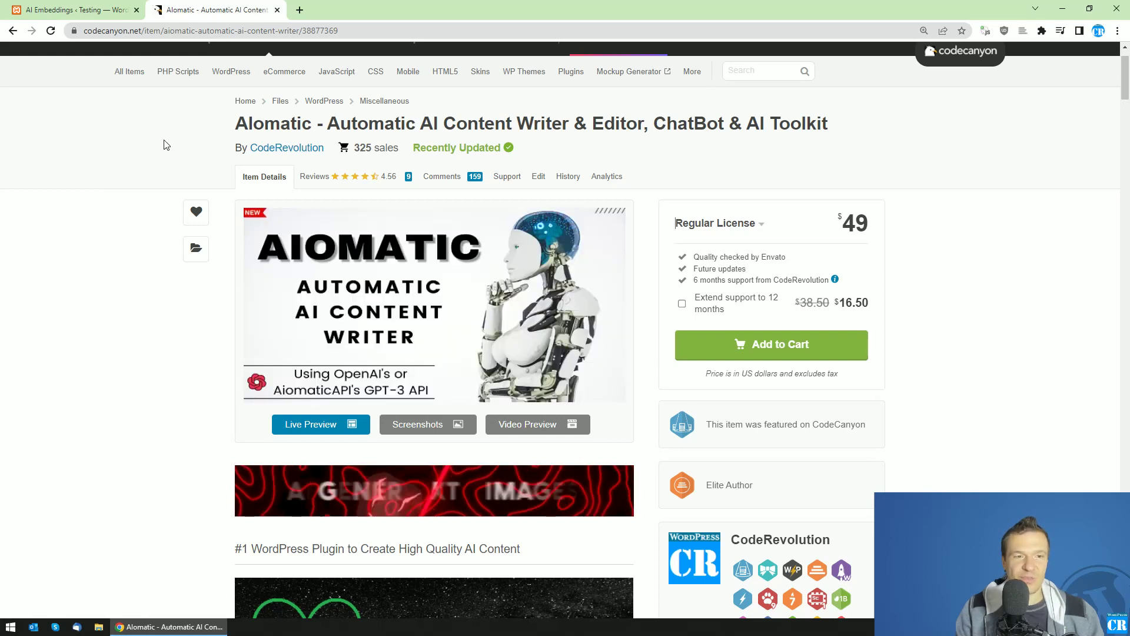
# Step: Return from the CodeCanyon listing to the WordPress Aiomatic Embeddings tutorial page
pyautogui.click(89, 4)
pyautogui.scroll(-1, 212, 247)
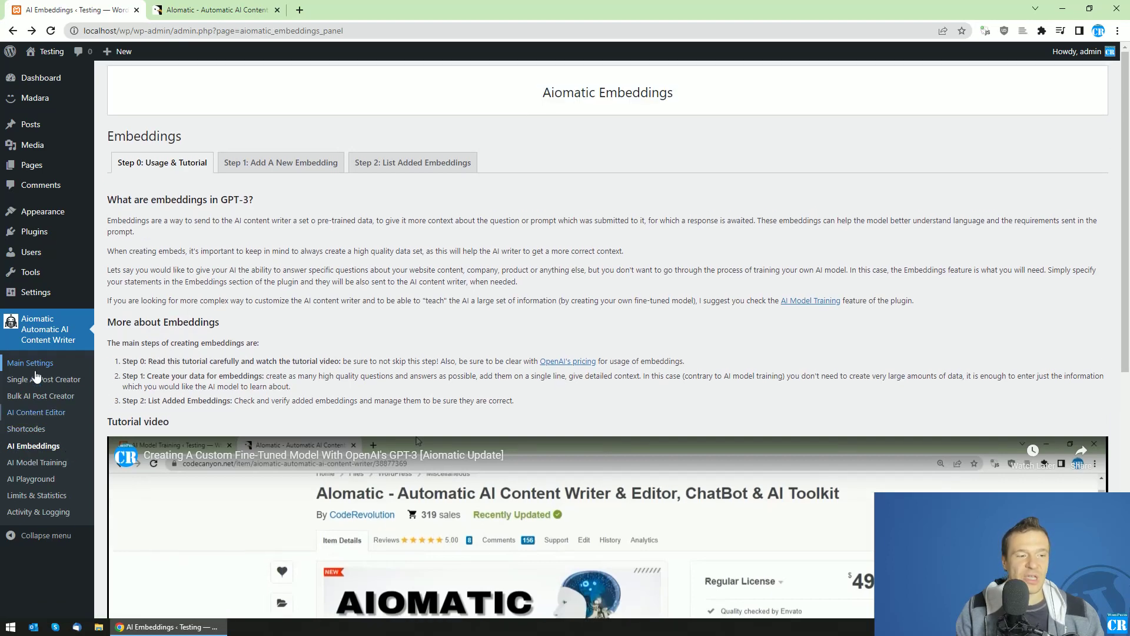
# Step: Open Aiomatic Main Settings' API Keys in a new tab and follow the Pinecone.io link
pyautogui.middleClick(36, 363)
pyautogui.click(217, 9)
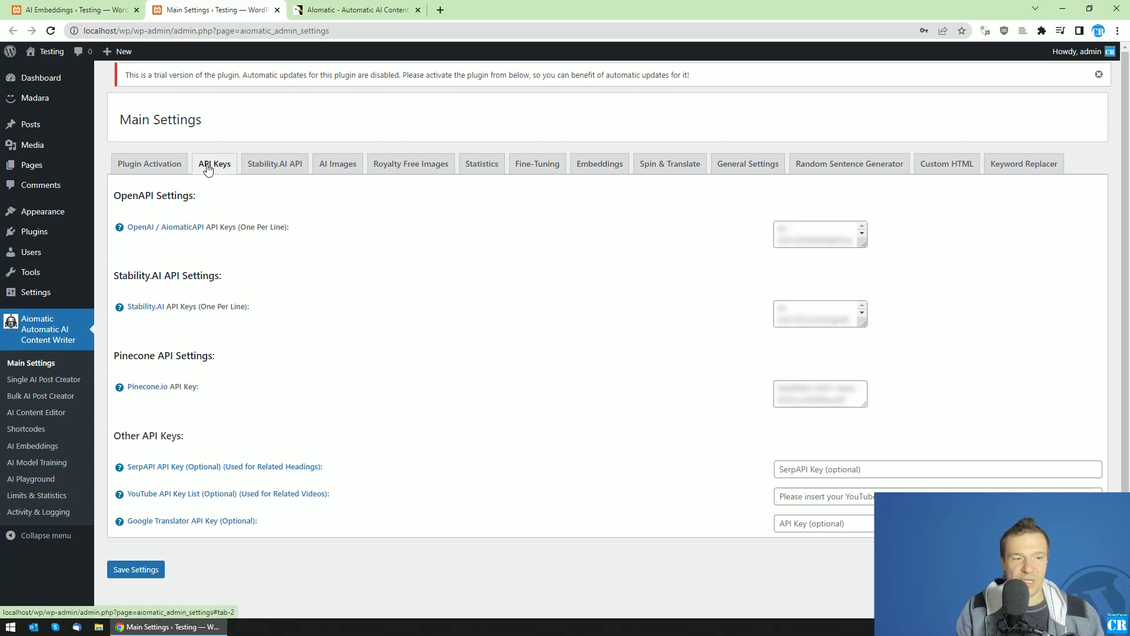
pyautogui.click(210, 175)
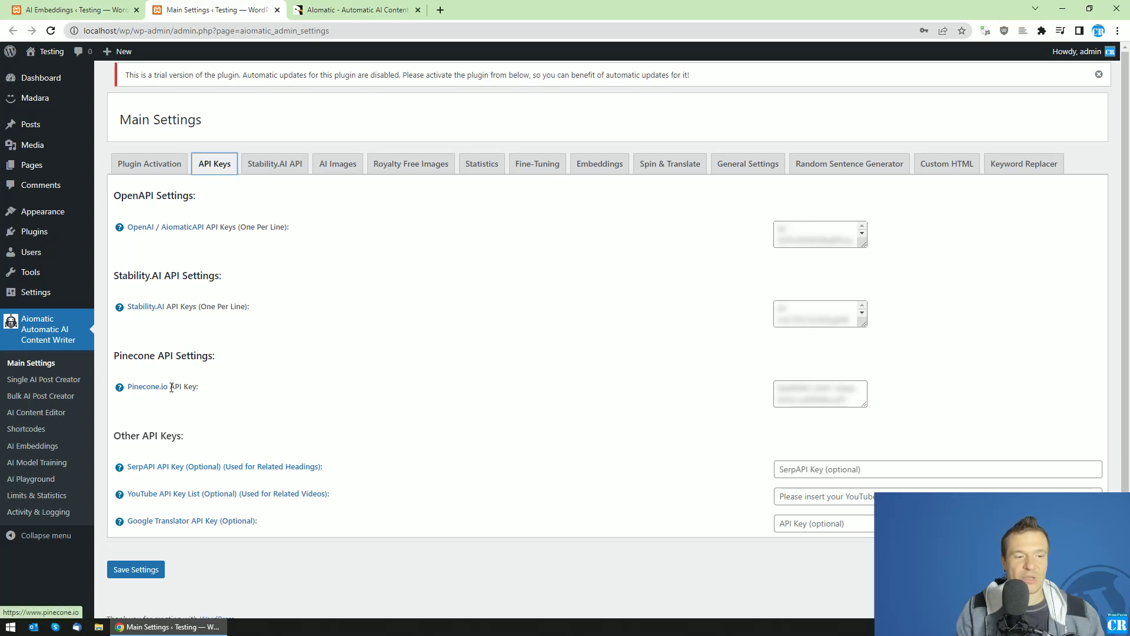
pyautogui.click(146, 390)
# Step: Look over the Pinecone homepage, then close its tab to return to API Keys
pyautogui.click(357, 6)
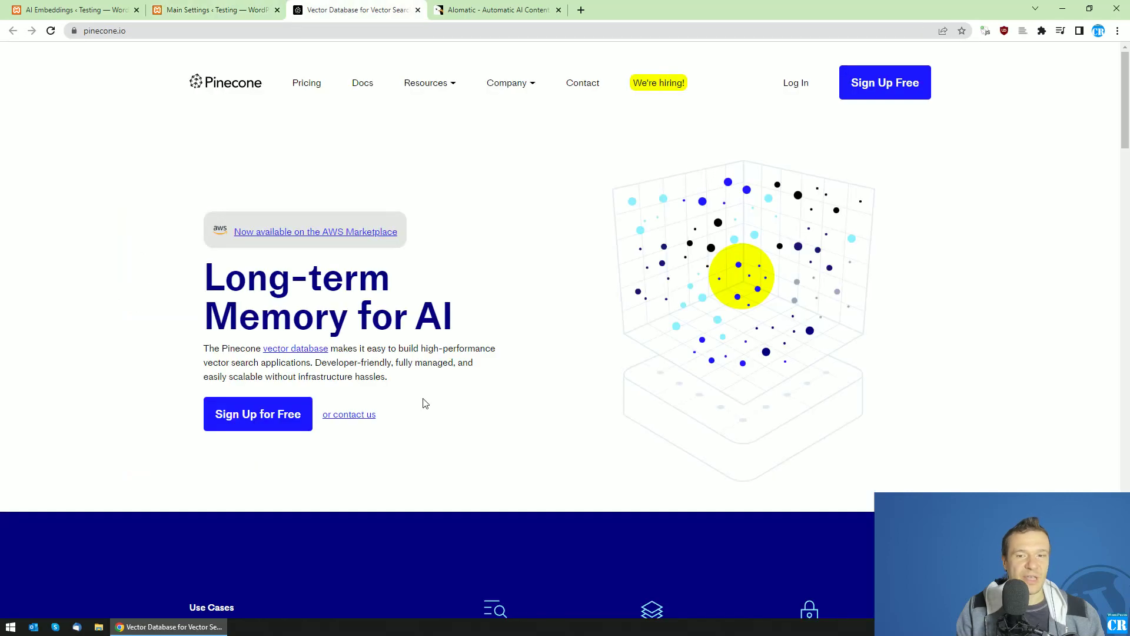
pyautogui.click(418, 10)
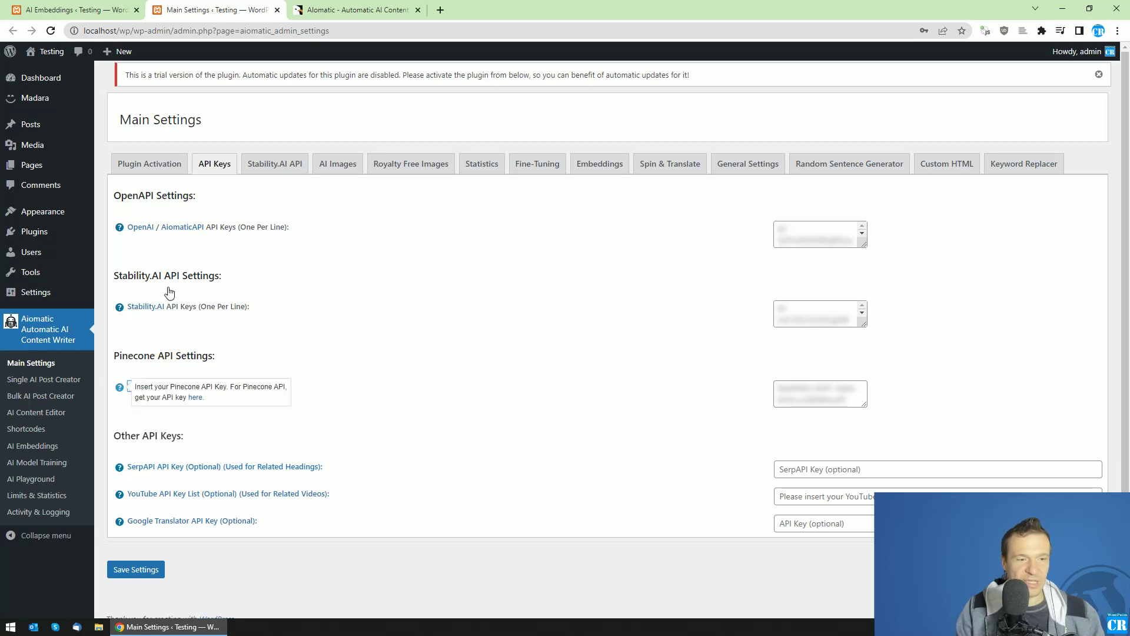
# Step: Review the Pinecone Index value in the Embeddings settings, comparing it with API Keys
pyautogui.click(615, 167)
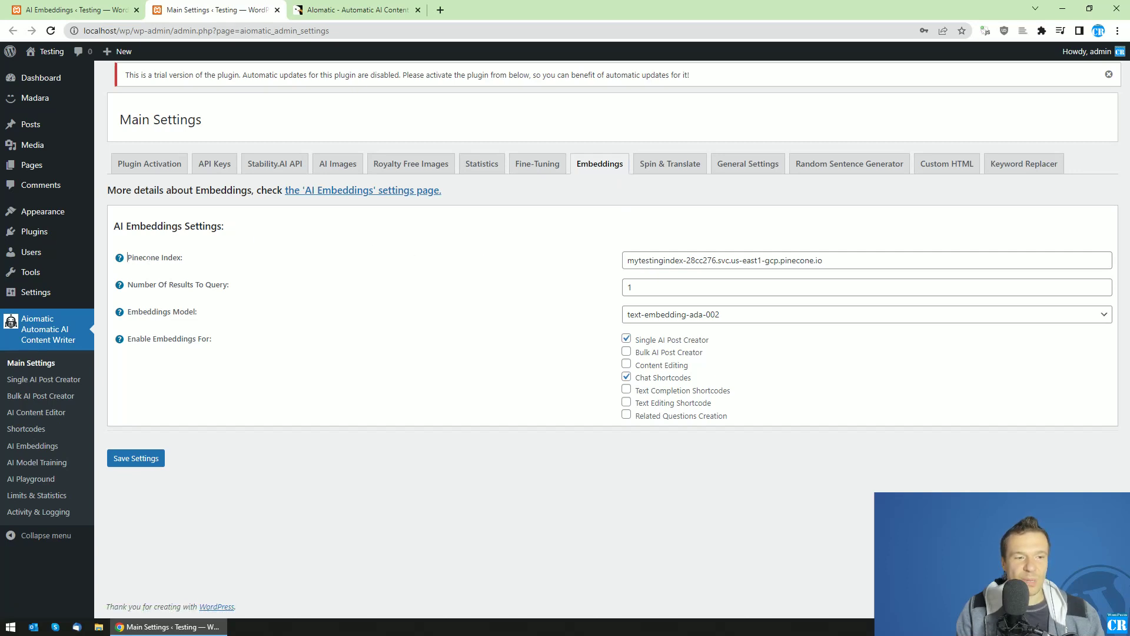
pyautogui.moveTo(127, 257); pyautogui.dragTo(181, 258)
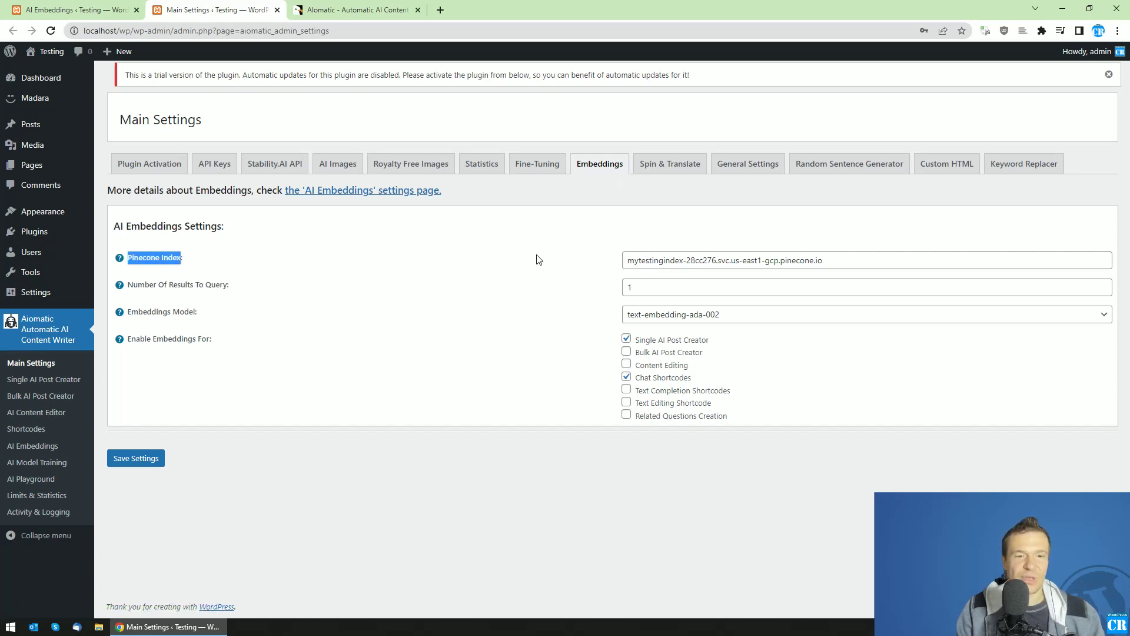
pyautogui.doubleClick(700, 260)
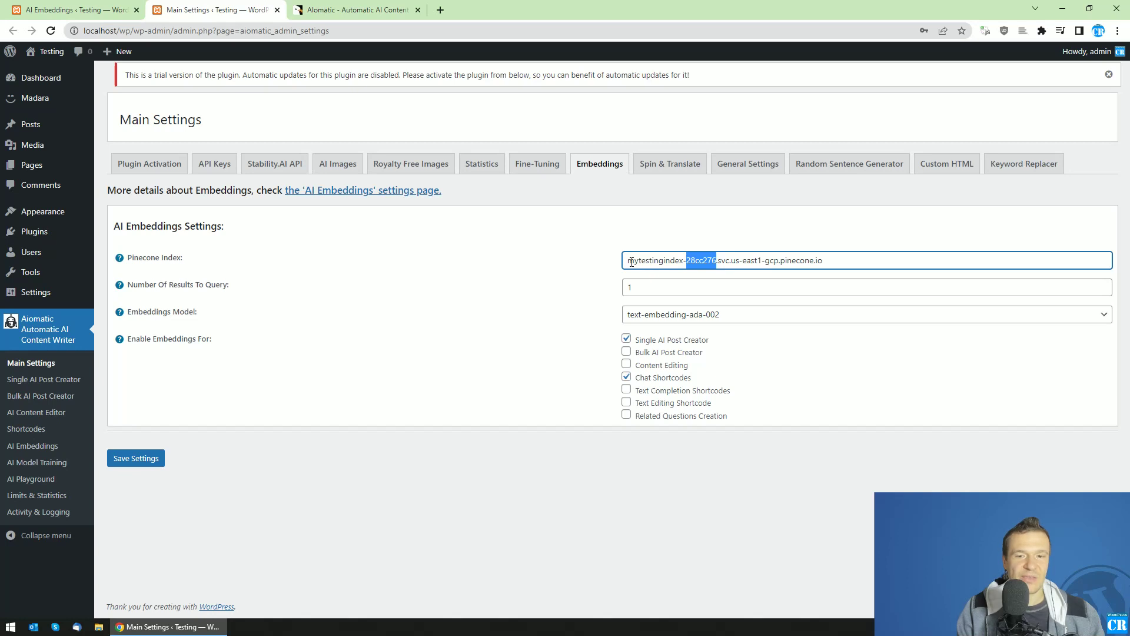
pyautogui.moveTo(630, 263); pyautogui.dragTo(827, 260)
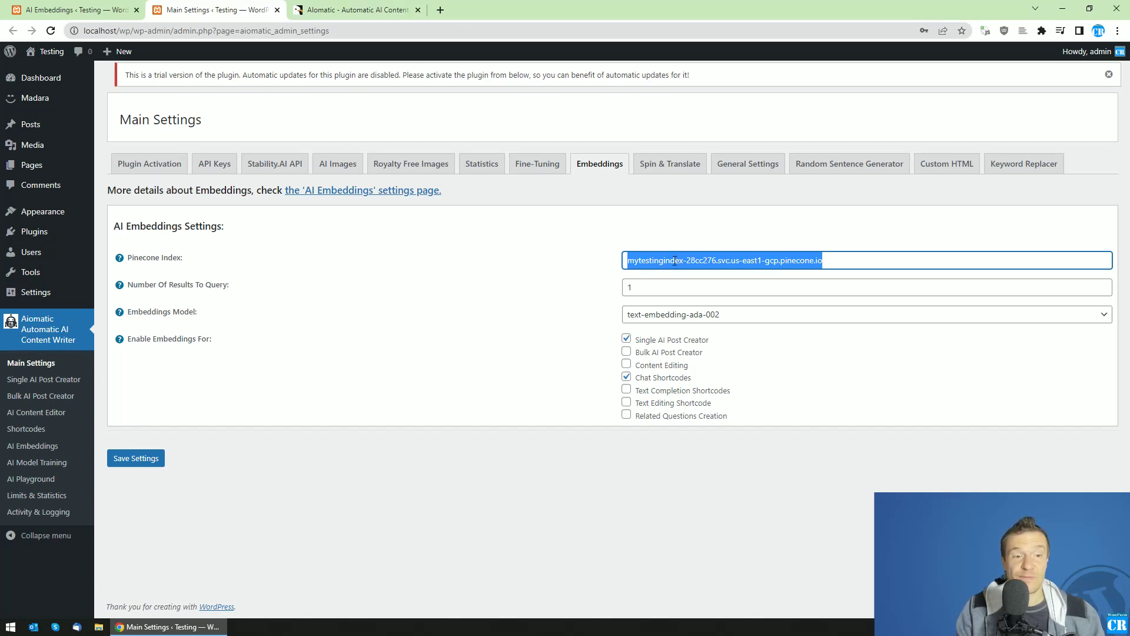
pyautogui.click(156, 257)
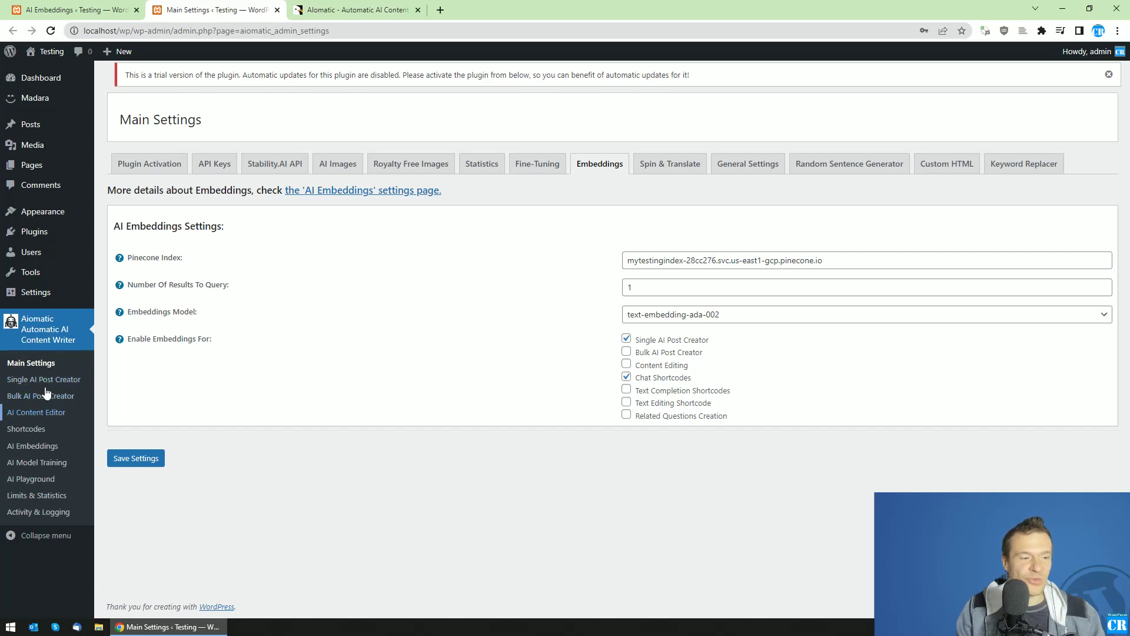
pyautogui.click(216, 165)
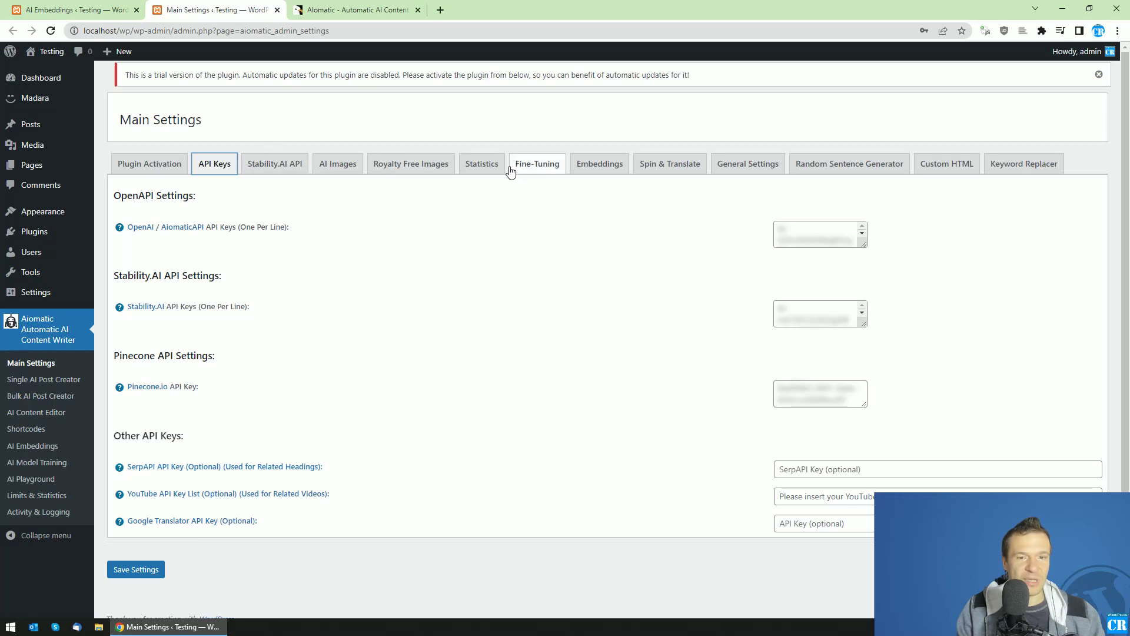
pyautogui.click(611, 171)
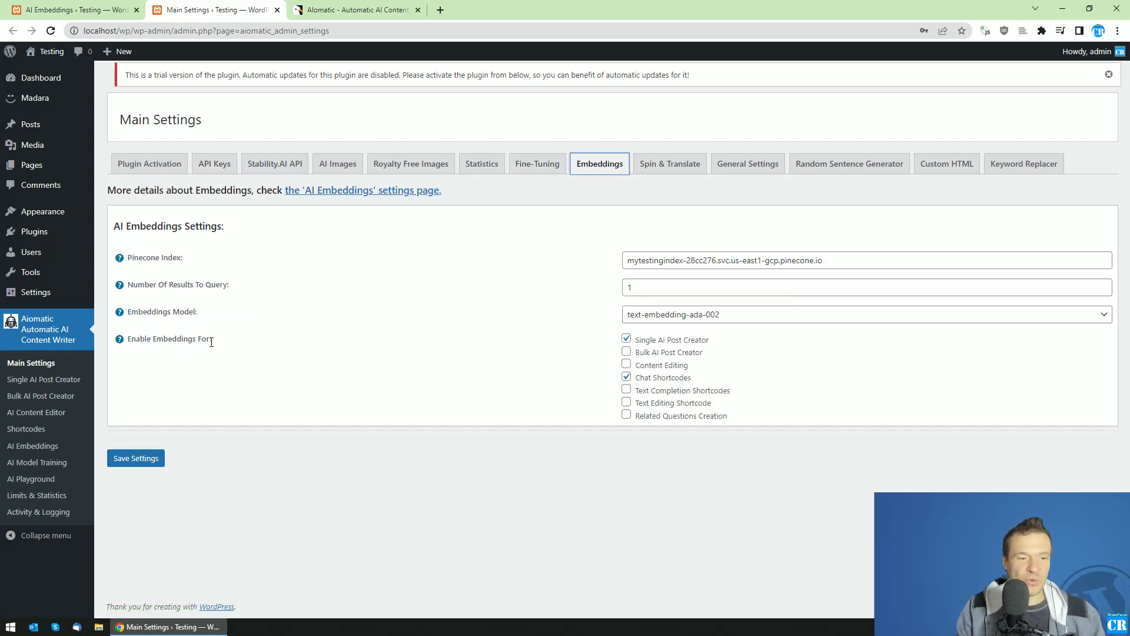
# Step: Uncheck Single AI Post Creator so embeddings apply only to Chat Shortcodes, and save
pyautogui.moveTo(136, 339); pyautogui.dragTo(206, 340)
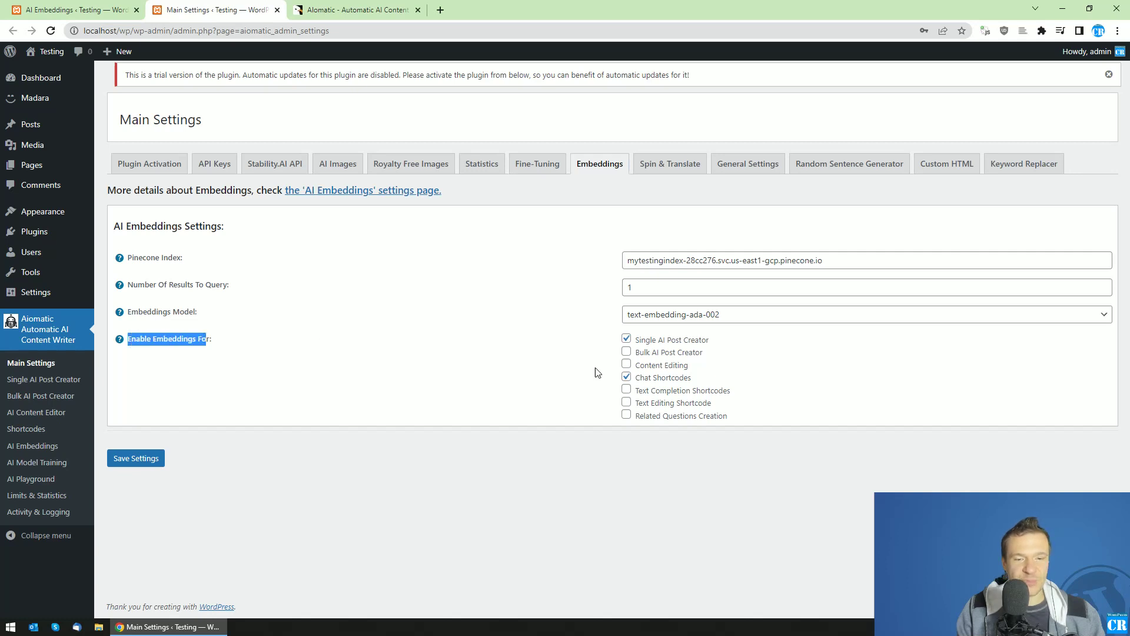
pyautogui.click(627, 340)
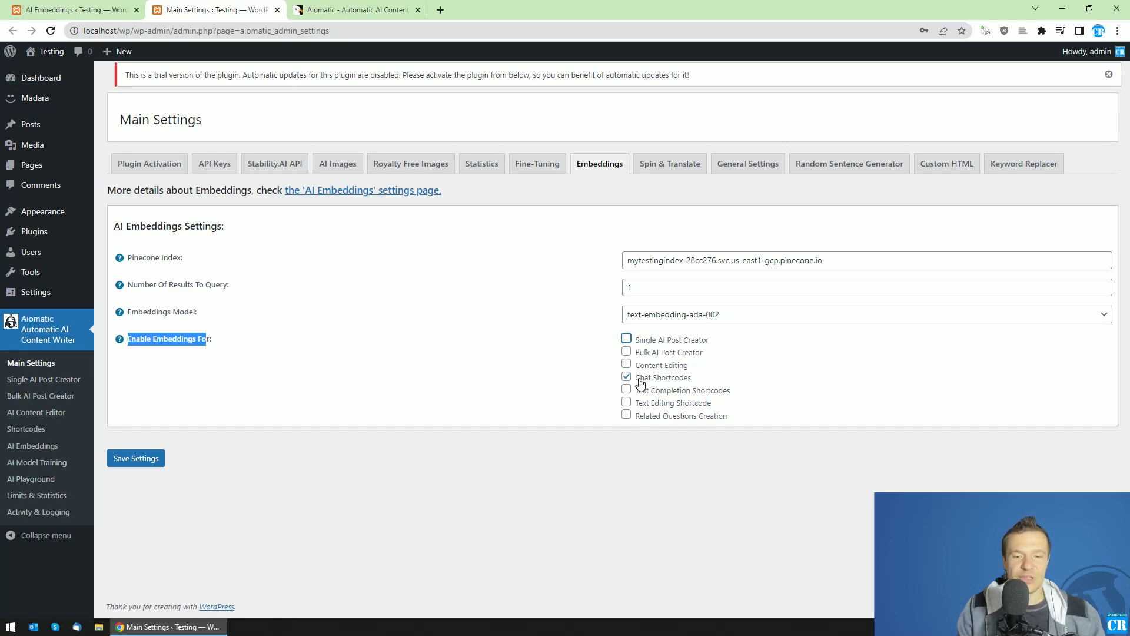
pyautogui.click(155, 458)
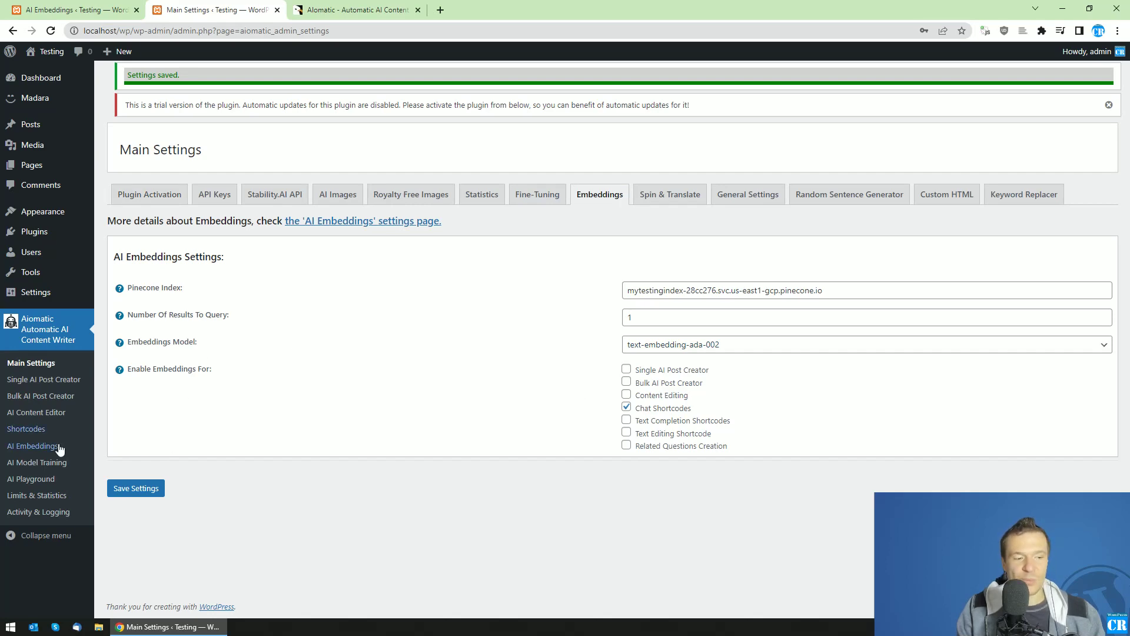
# Step: Open AI Embeddings and read the Step 0 usage tutorial
pyautogui.click(33, 447)
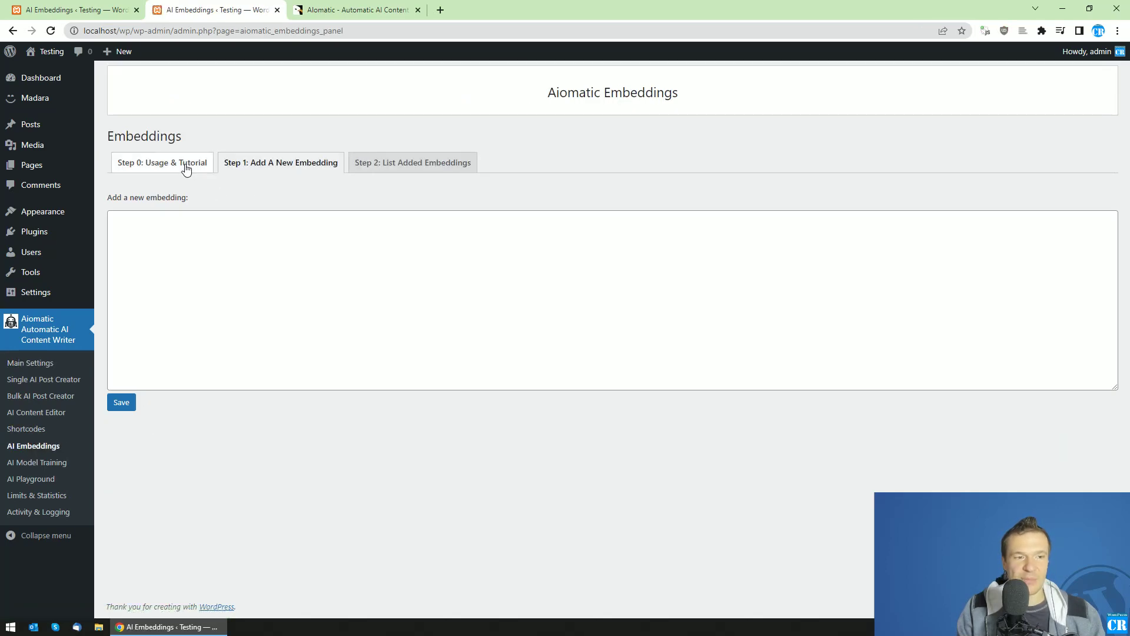
pyautogui.click(186, 170)
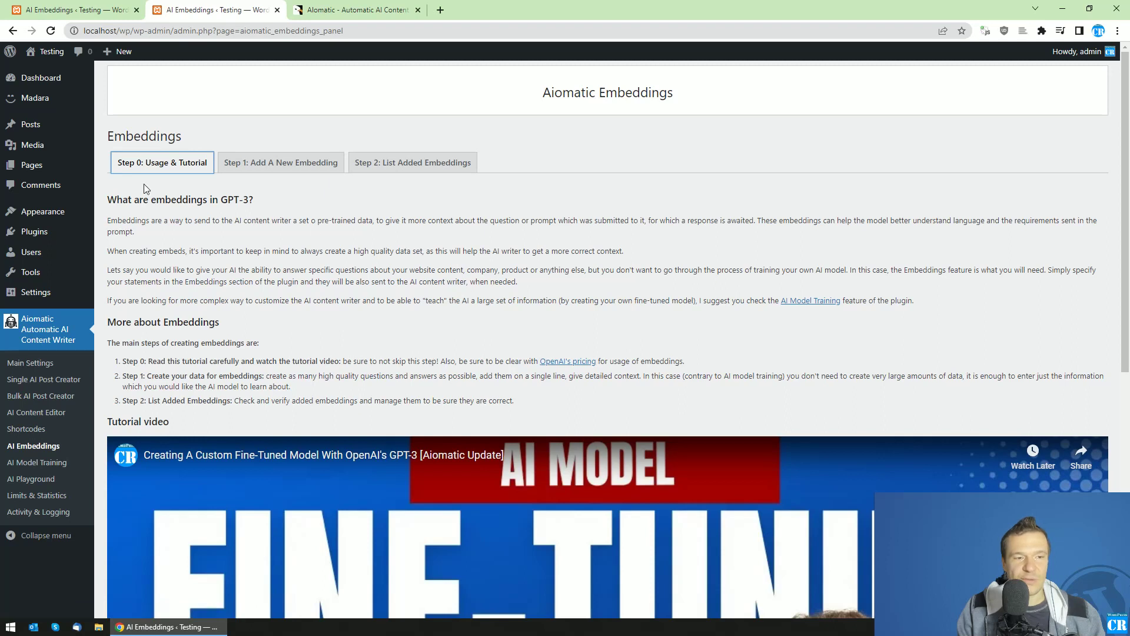
pyautogui.scroll(-1, 168, 277)
pyautogui.scroll(1, 159, 276)
pyautogui.moveTo(147, 220); pyautogui.dragTo(305, 346)
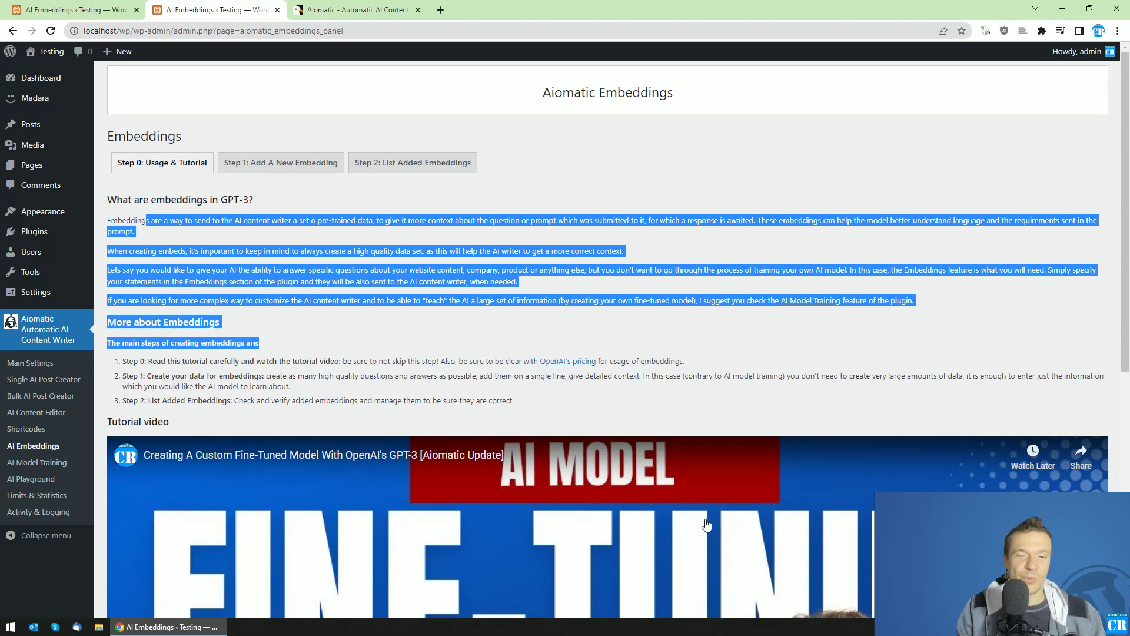
pyautogui.click(294, 360)
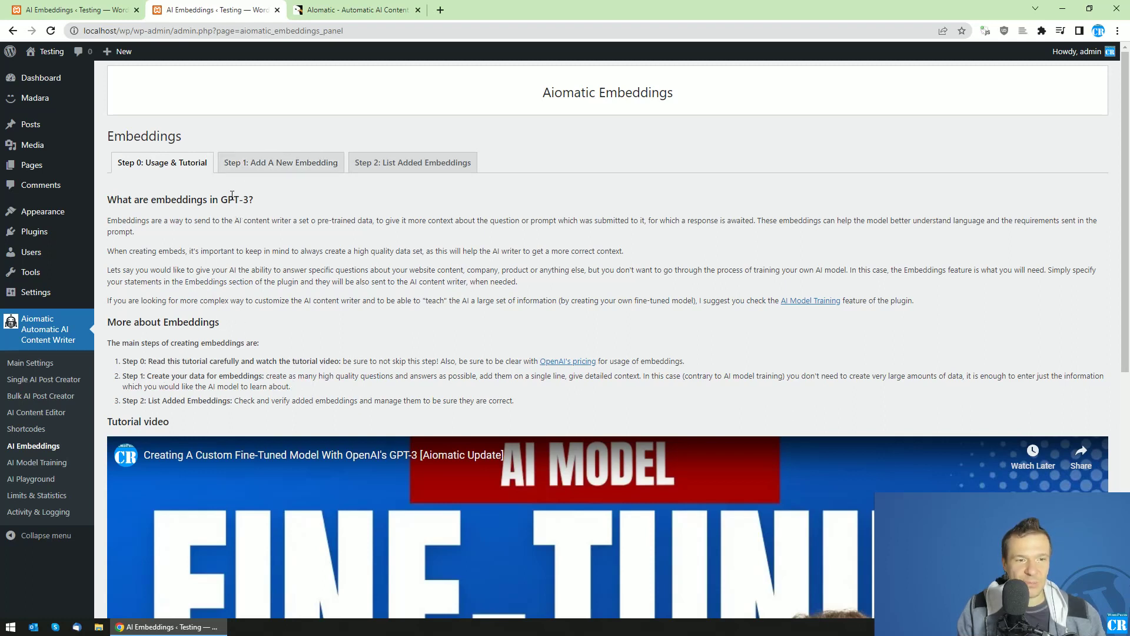
# Step: View the Step 1 add-embedding form, then open AI Playground in a new tab
pyautogui.click(250, 162)
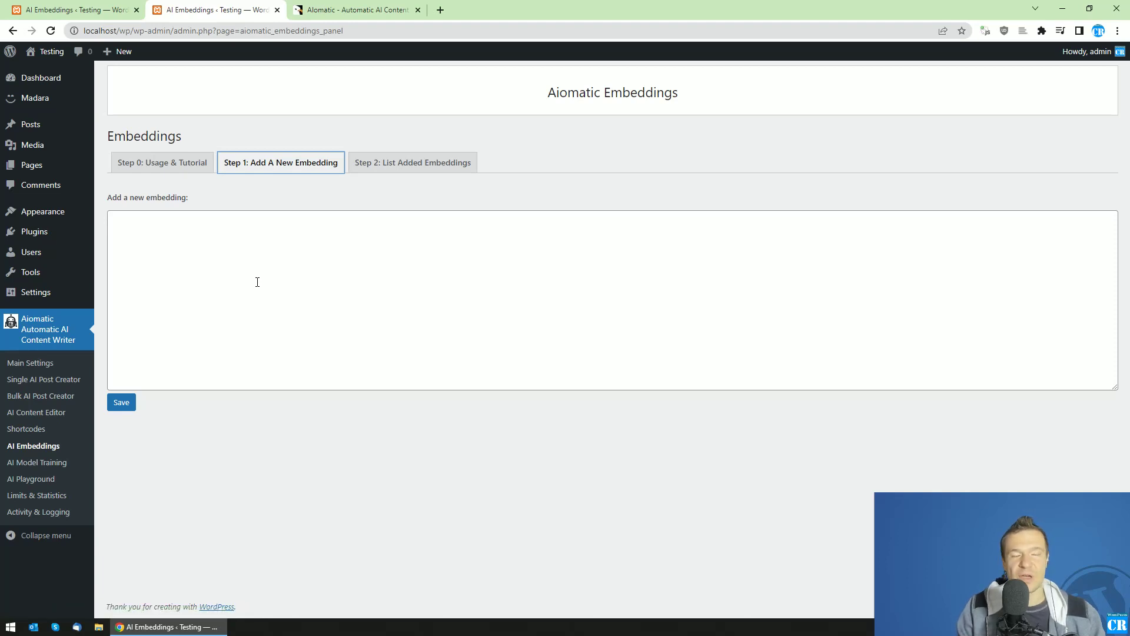
pyautogui.click(257, 282)
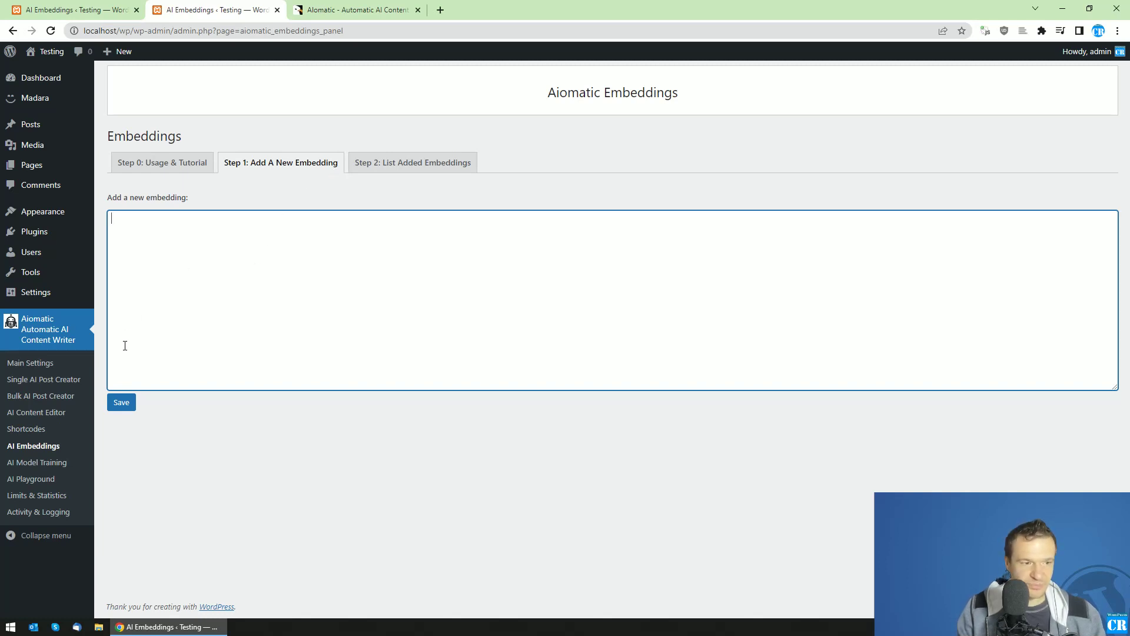
pyautogui.middleClick(36, 484)
# Step: Ask the Aiomatic Chat playground 'Who is Jonas?'
pyautogui.click(321, 9)
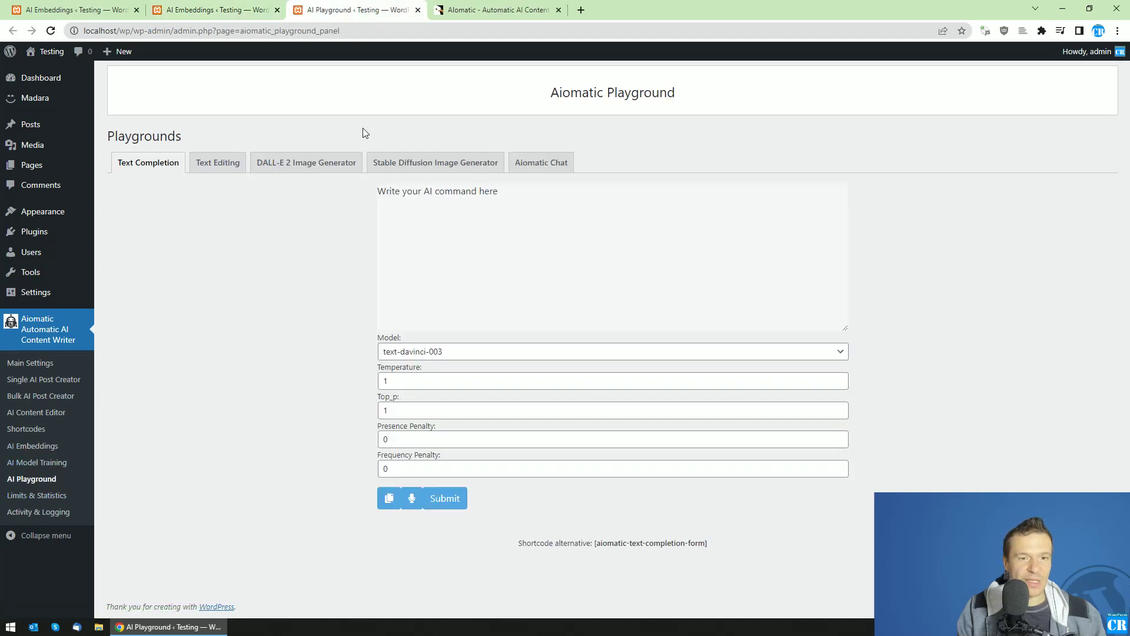
pyautogui.click(536, 162)
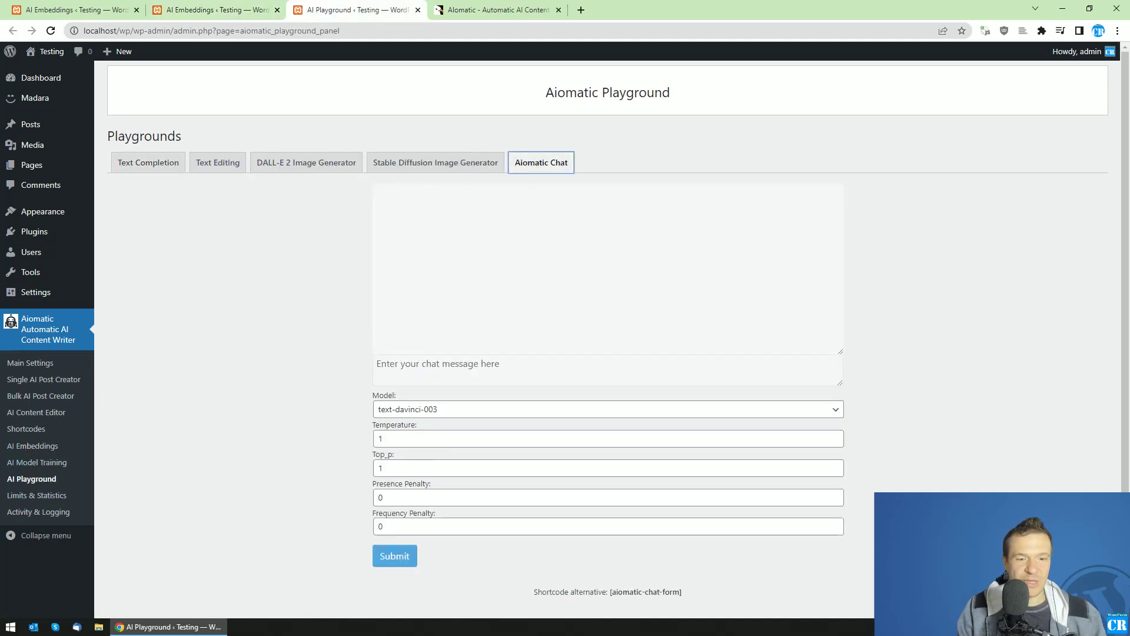
pyautogui.click(425, 368)
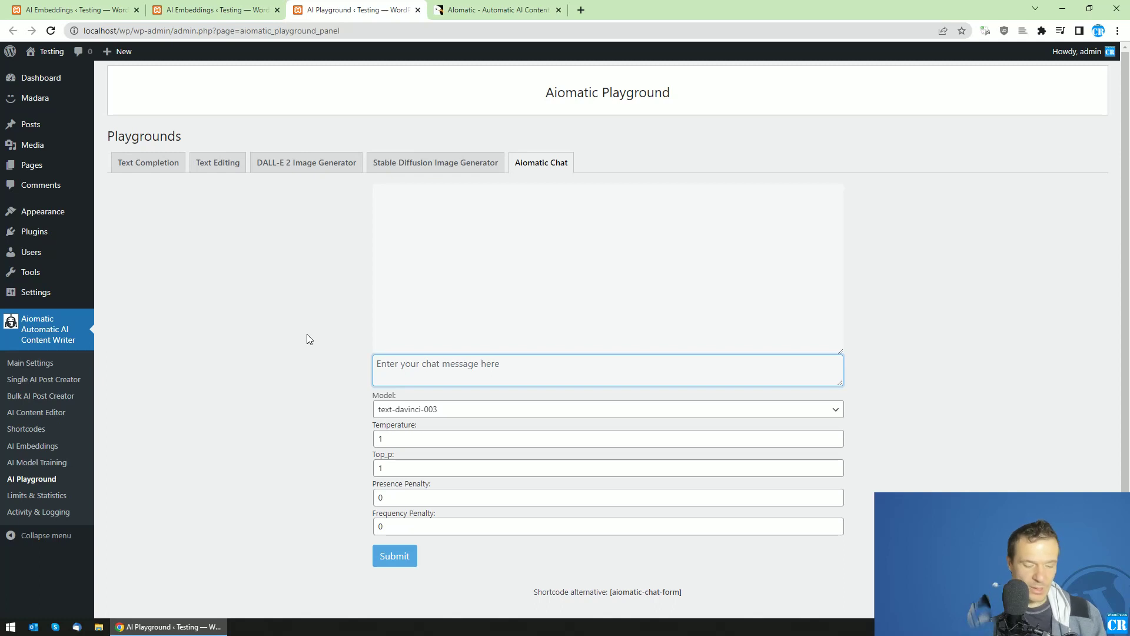
pyautogui.write('Who is Jonas?')
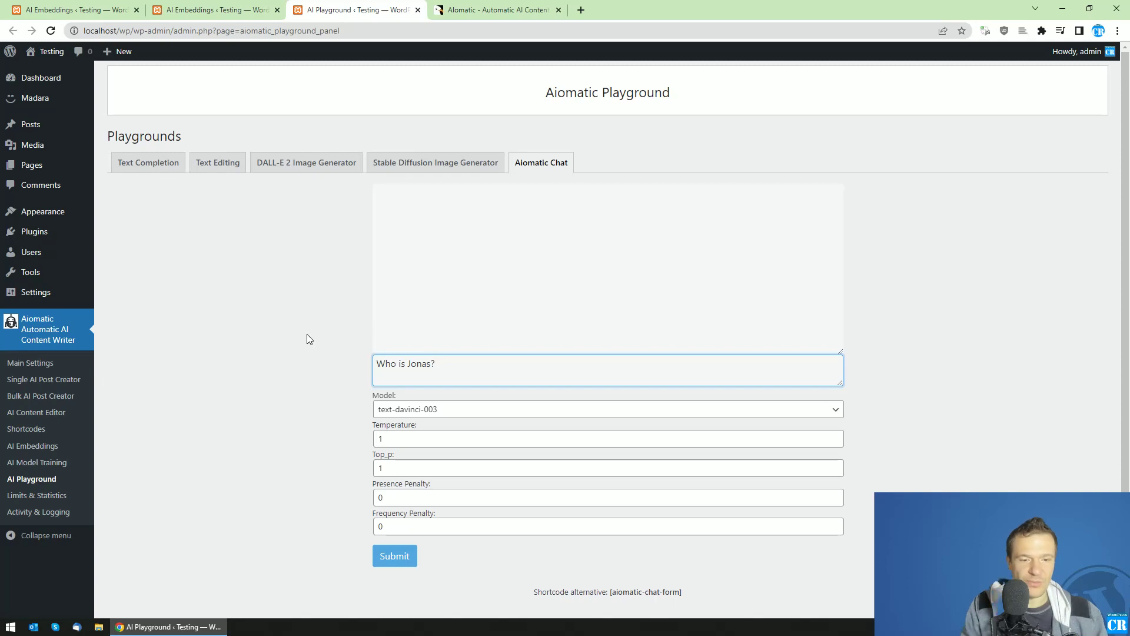
pyautogui.click(391, 556)
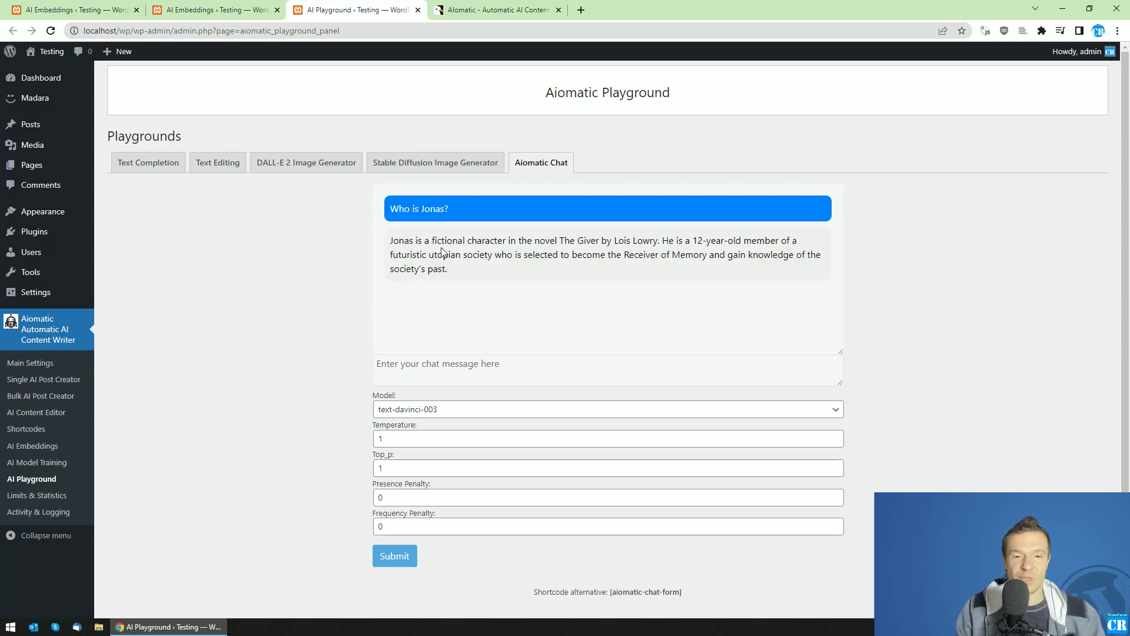
# Step: Highlight the reply's Jonas and 'The Giver by Lois Lowry' references, then return to the new-embedding form
pyautogui.moveTo(393, 241); pyautogui.dragTo(692, 254)
pyautogui.click(553, 250)
pyautogui.moveTo(457, 242); pyautogui.dragTo(648, 242)
pyautogui.click(527, 274)
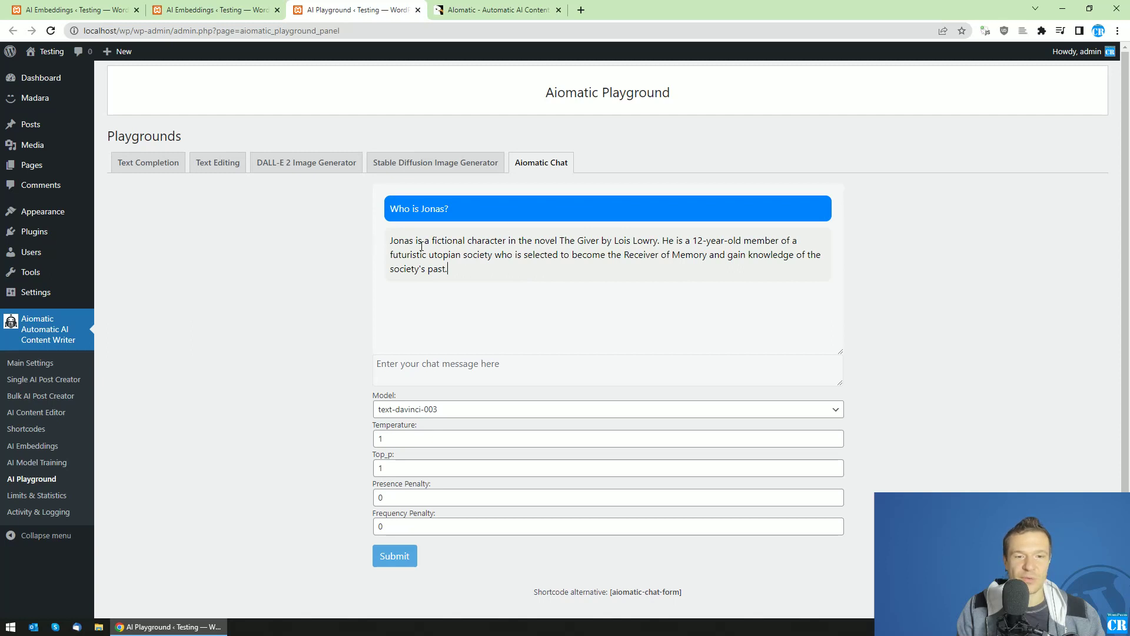
pyautogui.moveTo(390, 245); pyautogui.dragTo(414, 242)
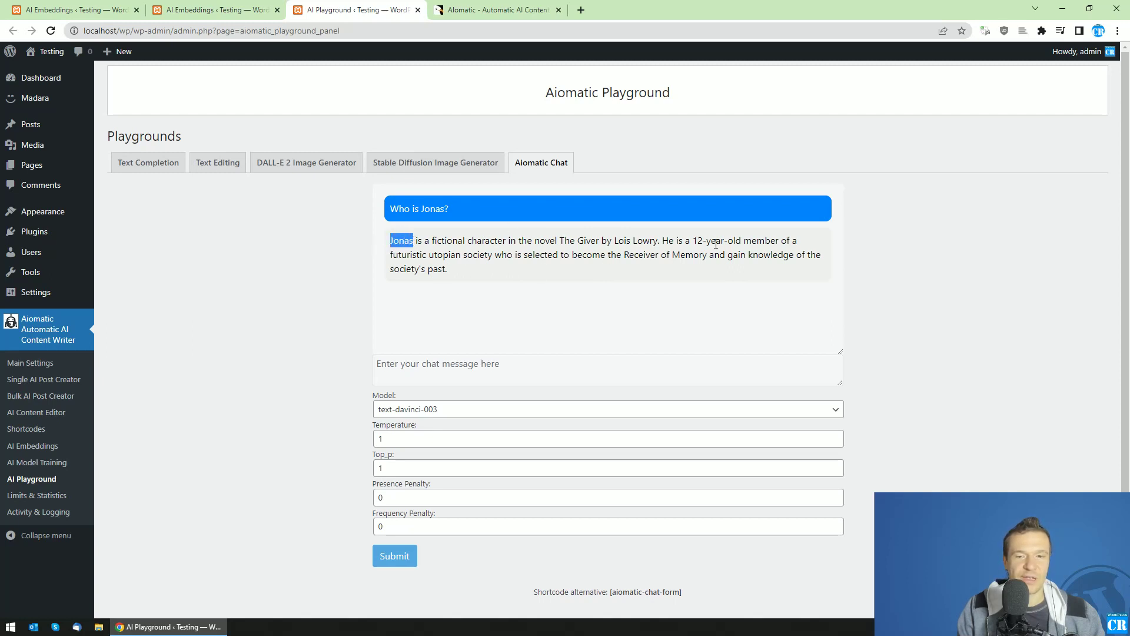
pyautogui.moveTo(559, 240); pyautogui.dragTo(658, 240)
pyautogui.moveTo(575, 252); pyautogui.dragTo(570, 253)
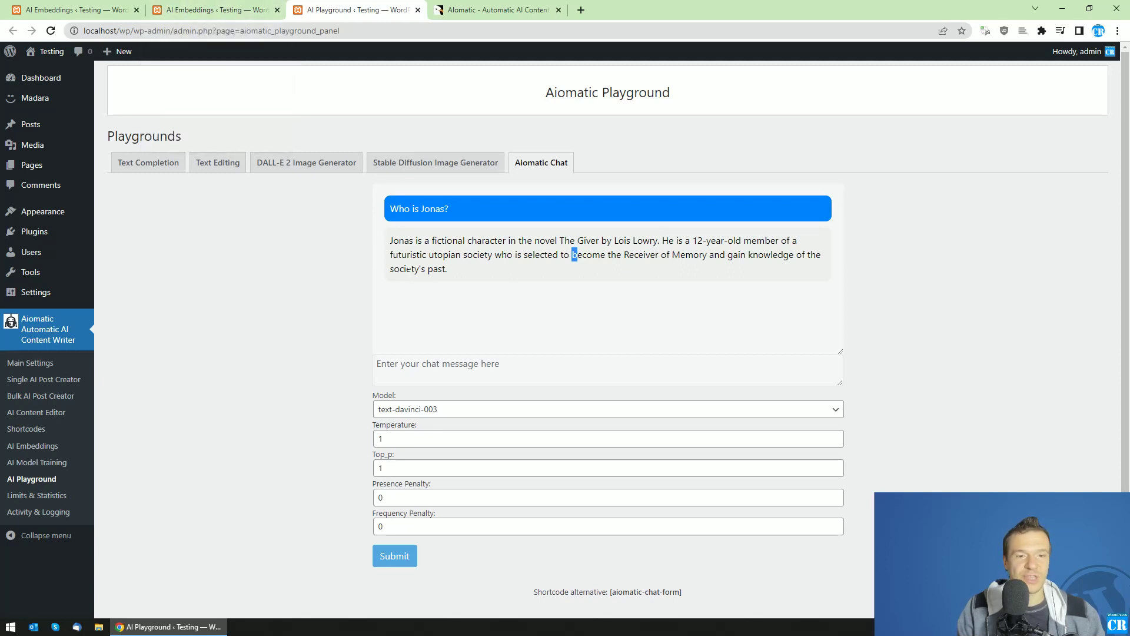
pyautogui.click(407, 269)
pyautogui.click(214, 10)
pyautogui.click(220, 242)
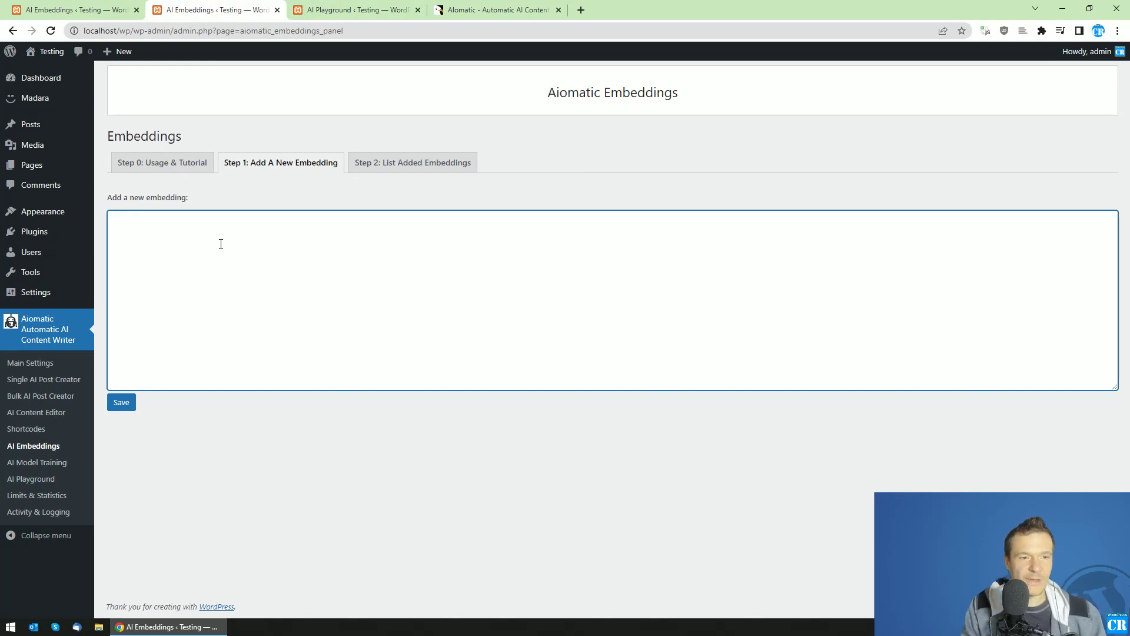
# Step: Save a new embedding reading 'Jonas is a time traveler. He is very smart.'
pyautogui.click(341, 10)
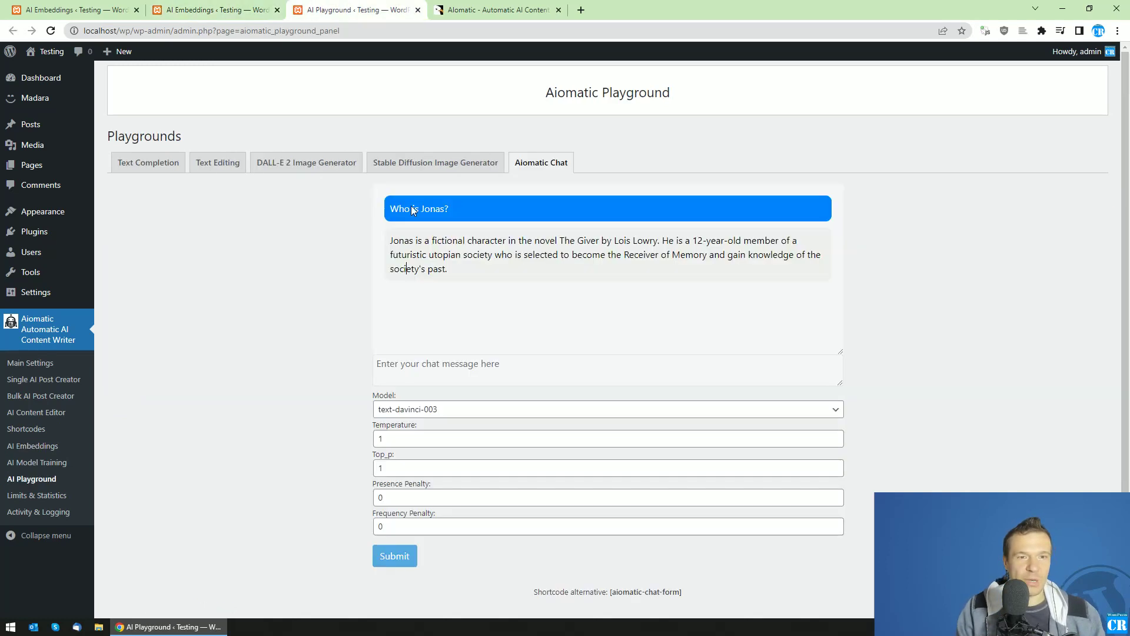
pyautogui.click(239, 10)
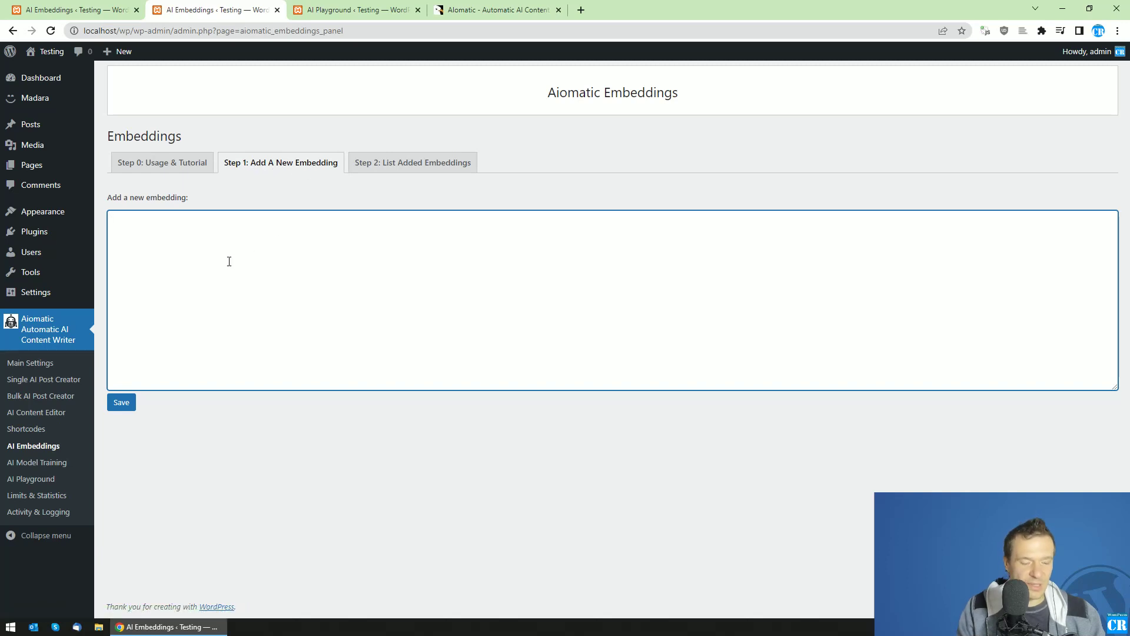
pyautogui.write('Jonas is a time travel')
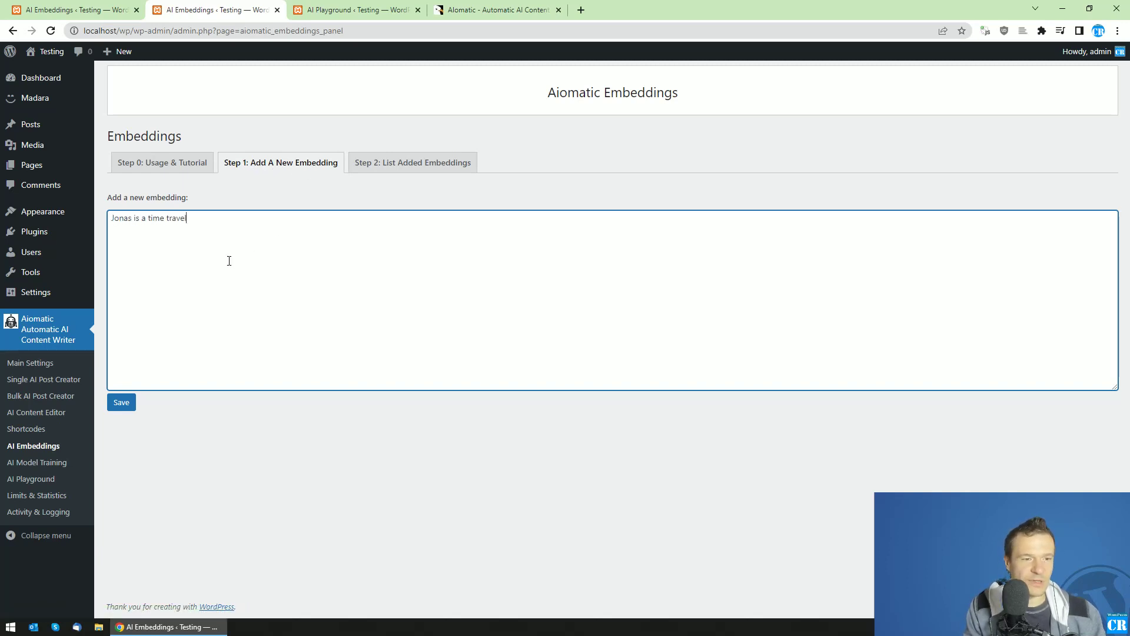
pyautogui.write('ee')
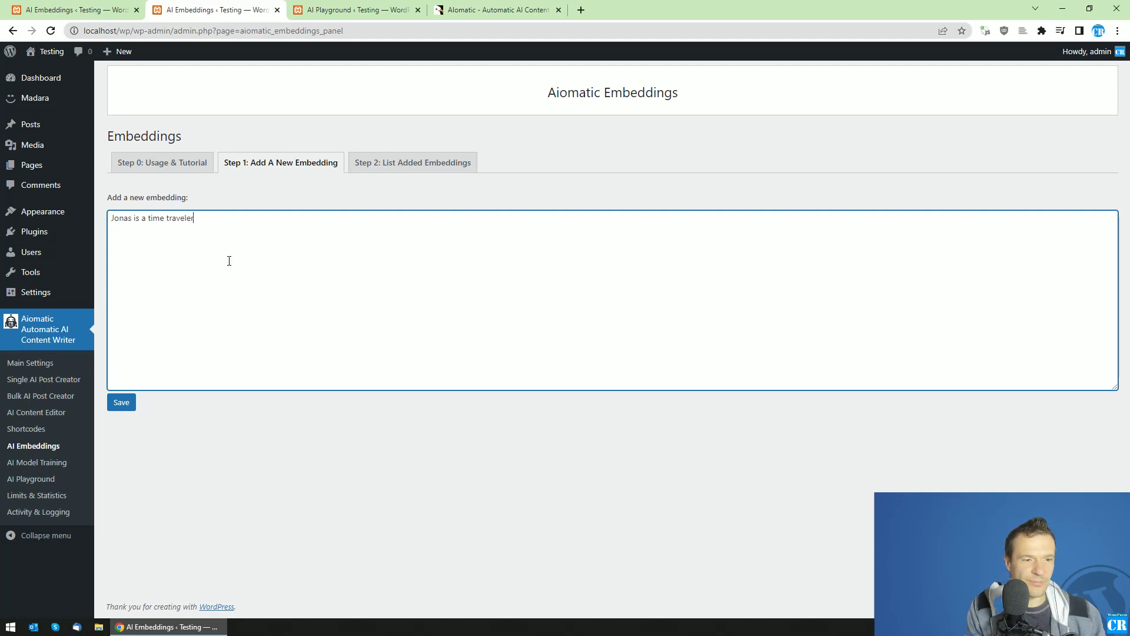
pyautogui.write(' He is very smart.')
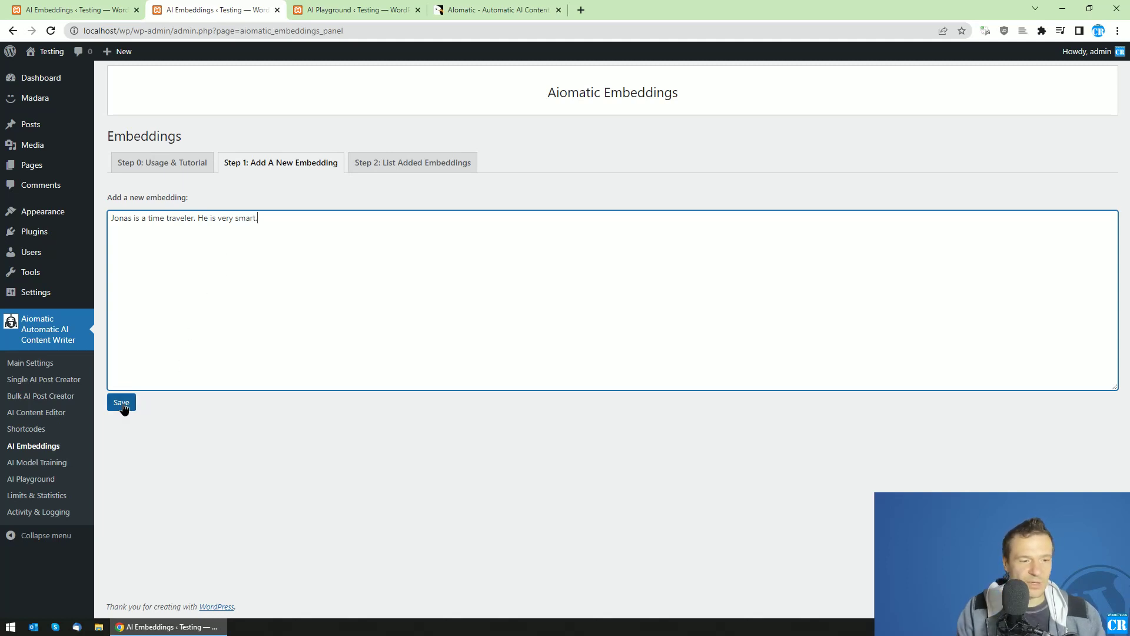
pyautogui.click(122, 403)
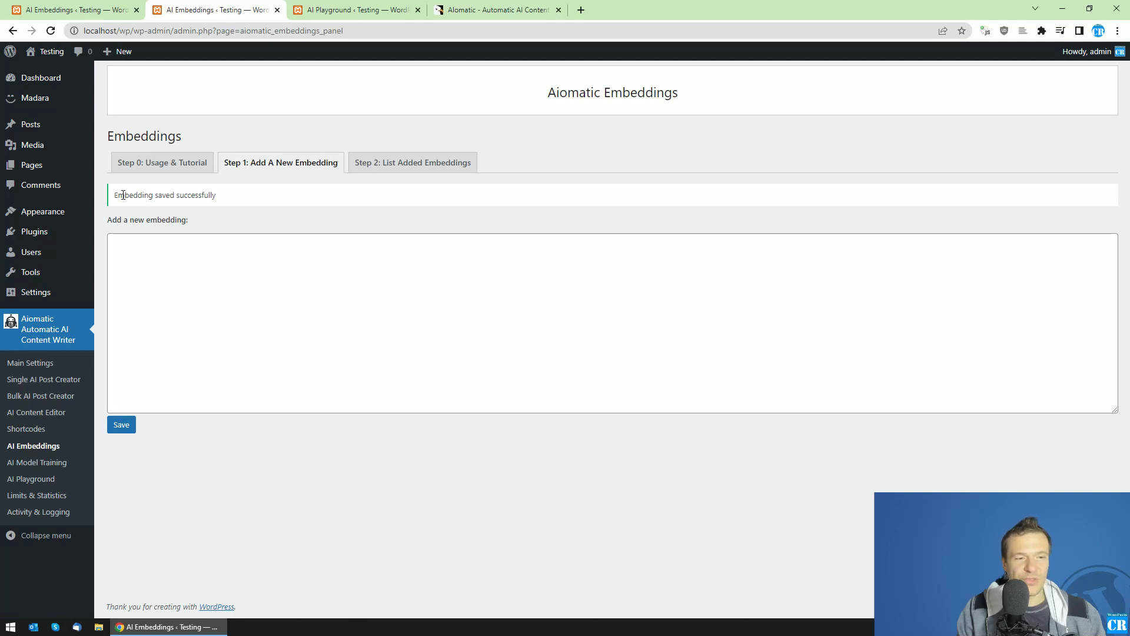
# Step: Sync the embeddings list, inspect the Jonas entry (12 tokens, 0.0048$) in the editor, and go back
pyautogui.click(377, 162)
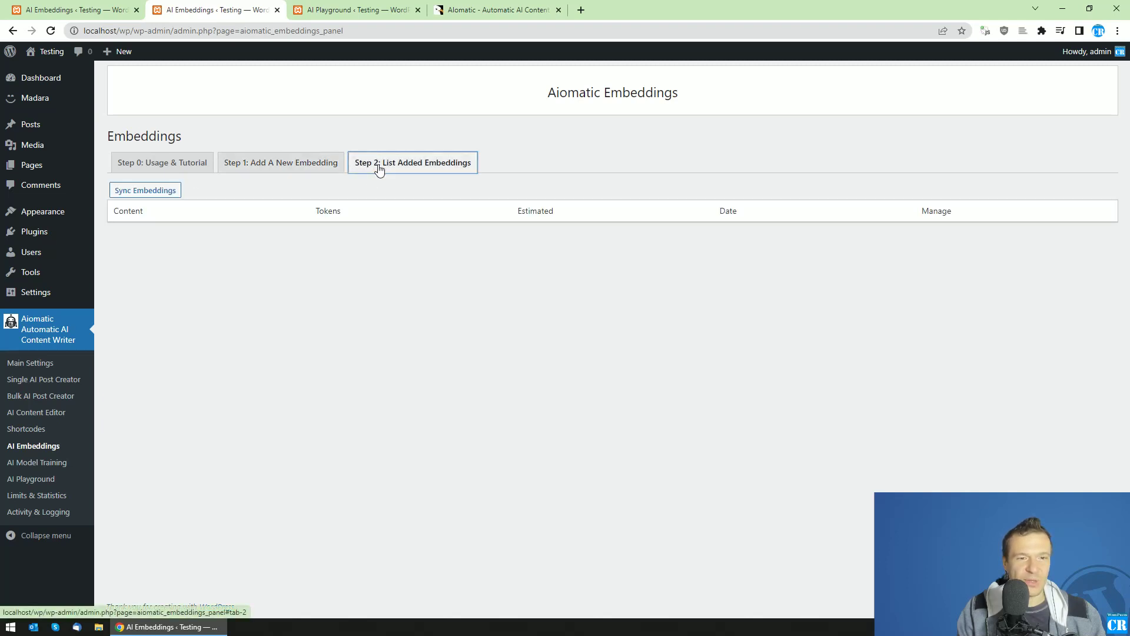
pyautogui.click(142, 192)
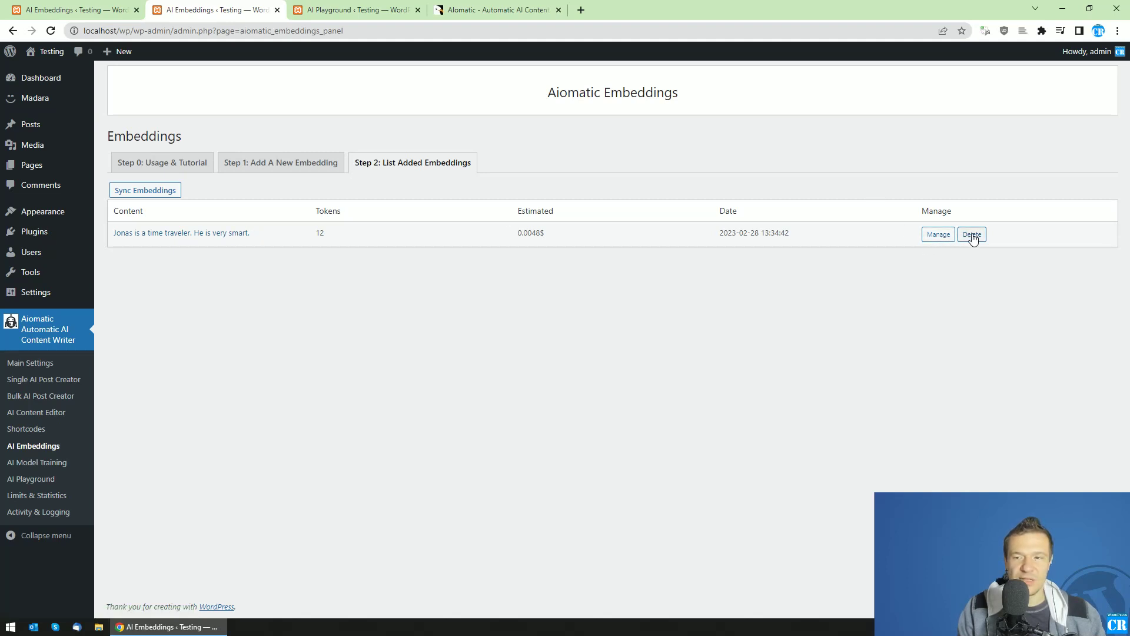
pyautogui.click(939, 234)
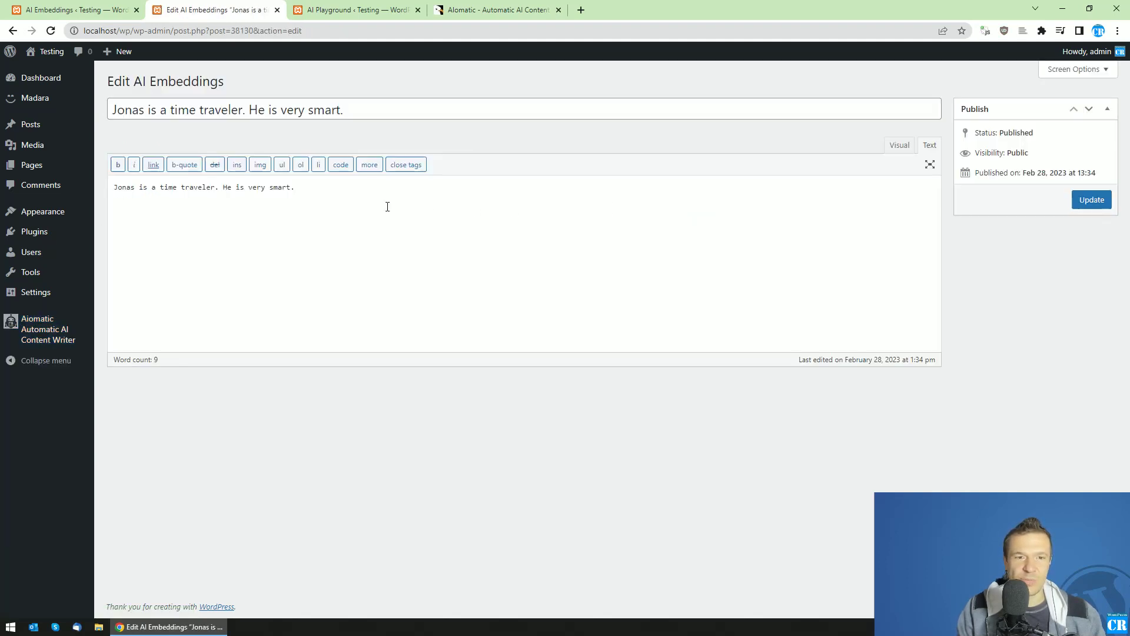
pyautogui.doubleClick(195, 187)
pyautogui.doubleClick(292, 187)
pyautogui.click(232, 187)
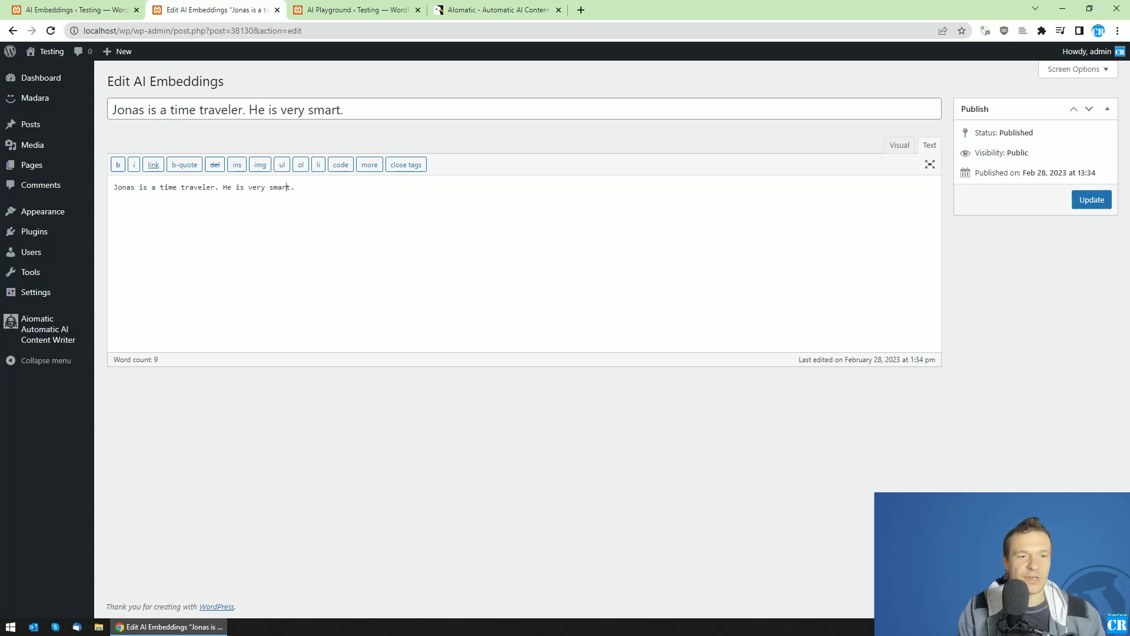
pyautogui.moveTo(294, 187); pyautogui.dragTo(113, 183)
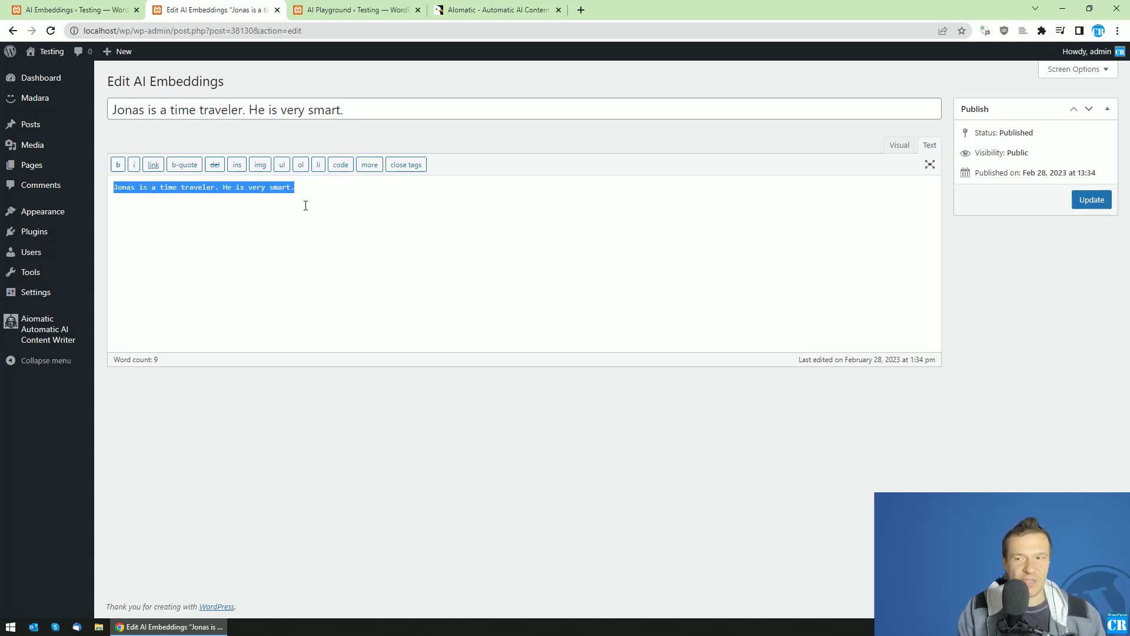
pyautogui.click(13, 30)
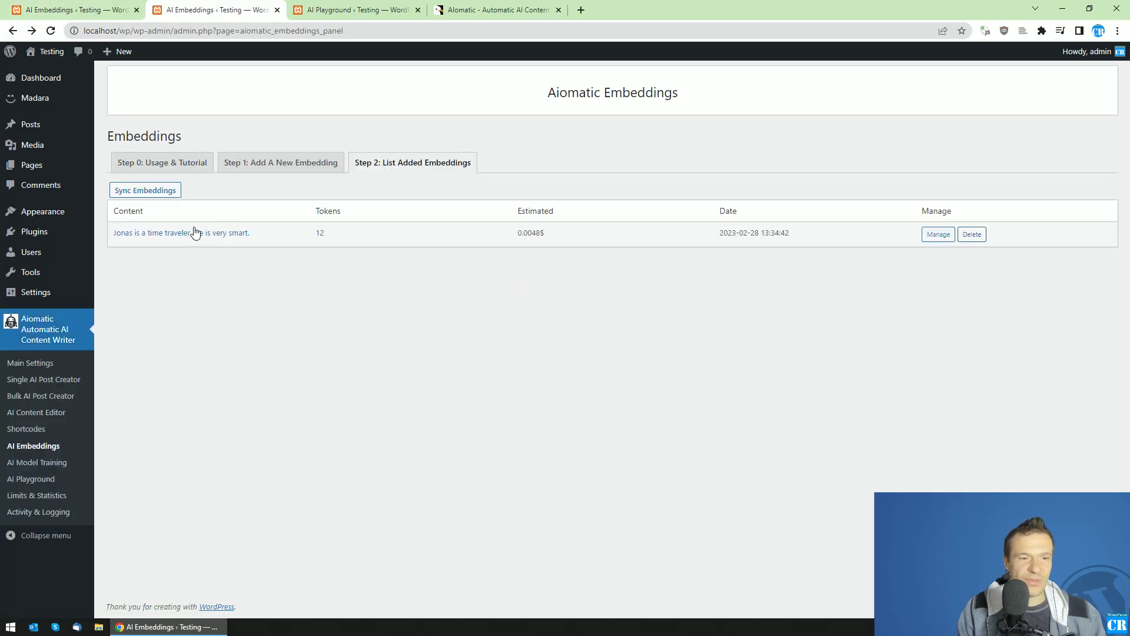
# Step: Reload the Playground and re-ask Aiomatic Chat 'Who is Jonas?', now getting a time-travel answer
pyautogui.click(361, 6)
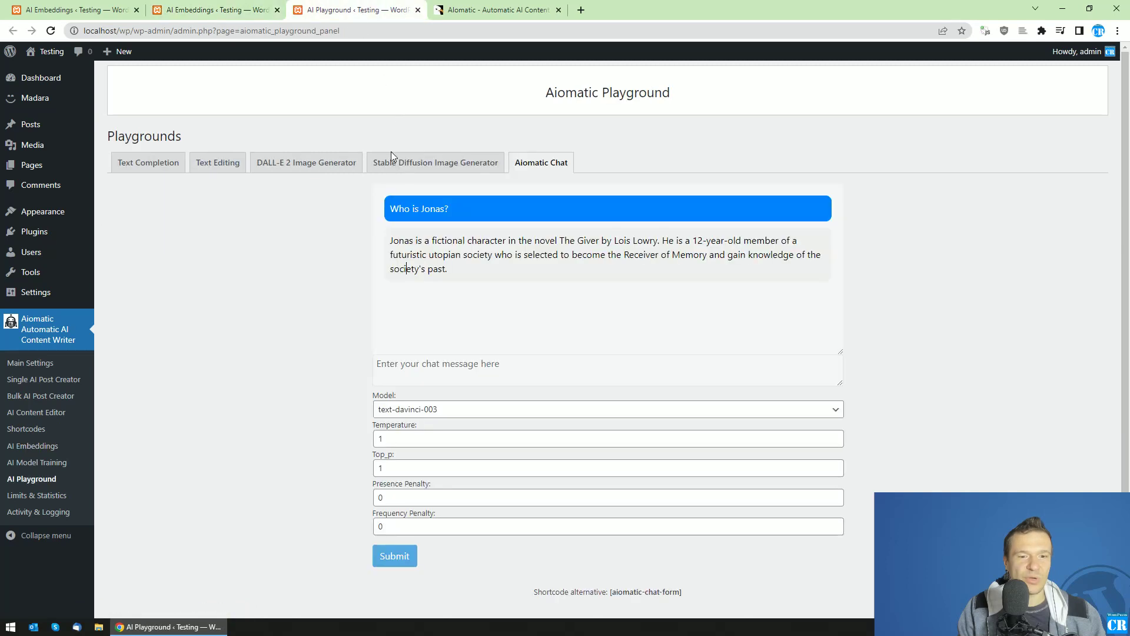
pyautogui.rightClick(409, 207)
pyautogui.press('Escape')
pyautogui.press('F5')
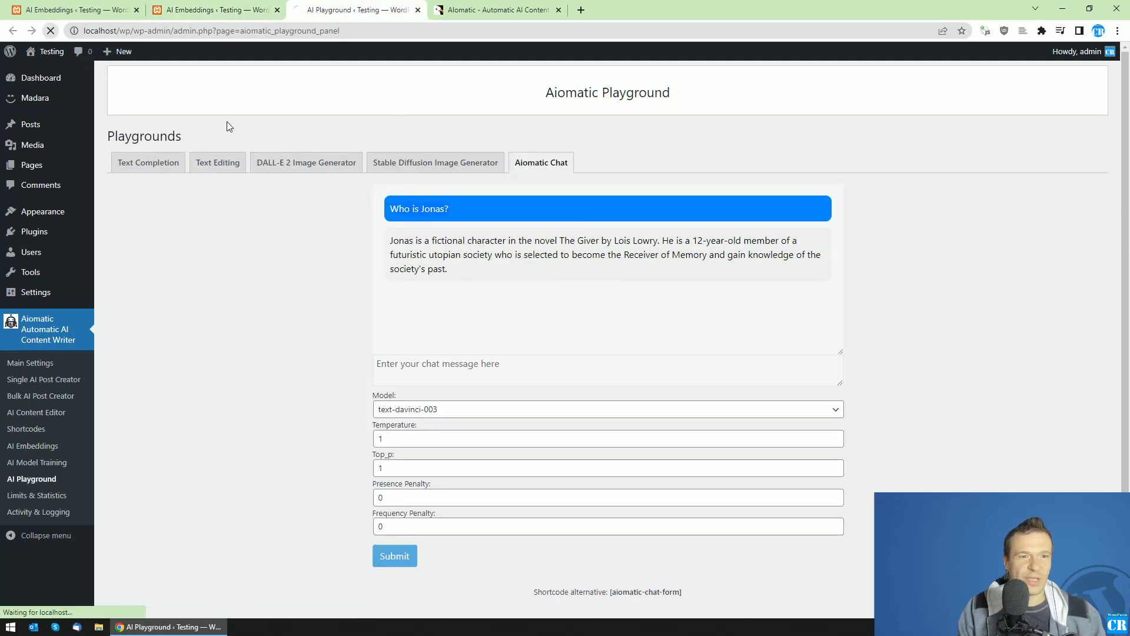
pyautogui.click(541, 165)
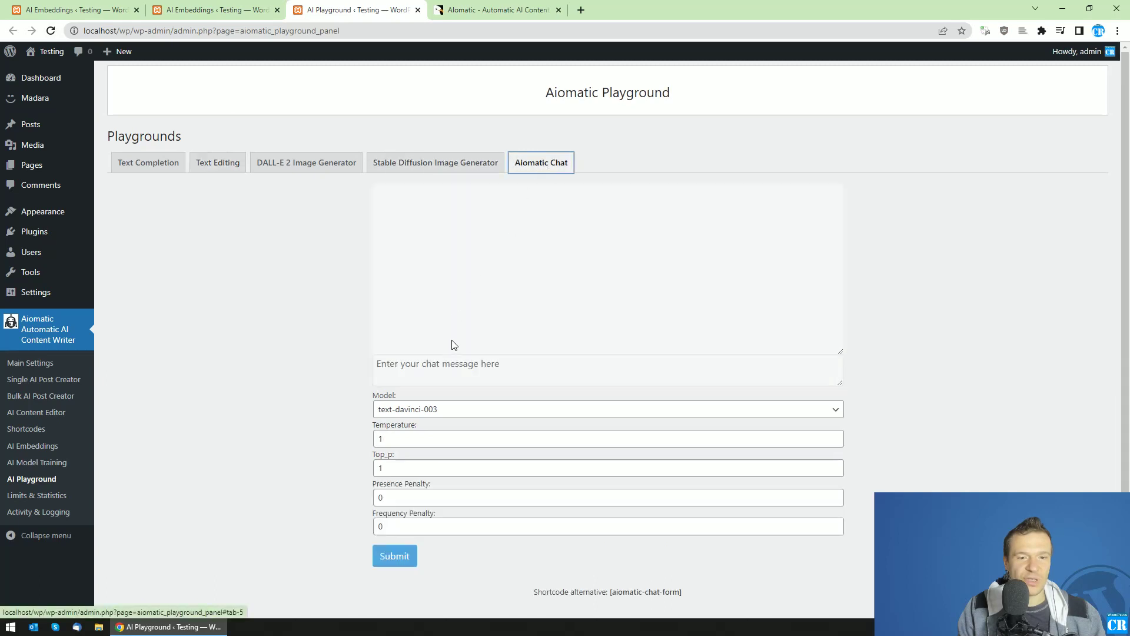
pyautogui.click(425, 374)
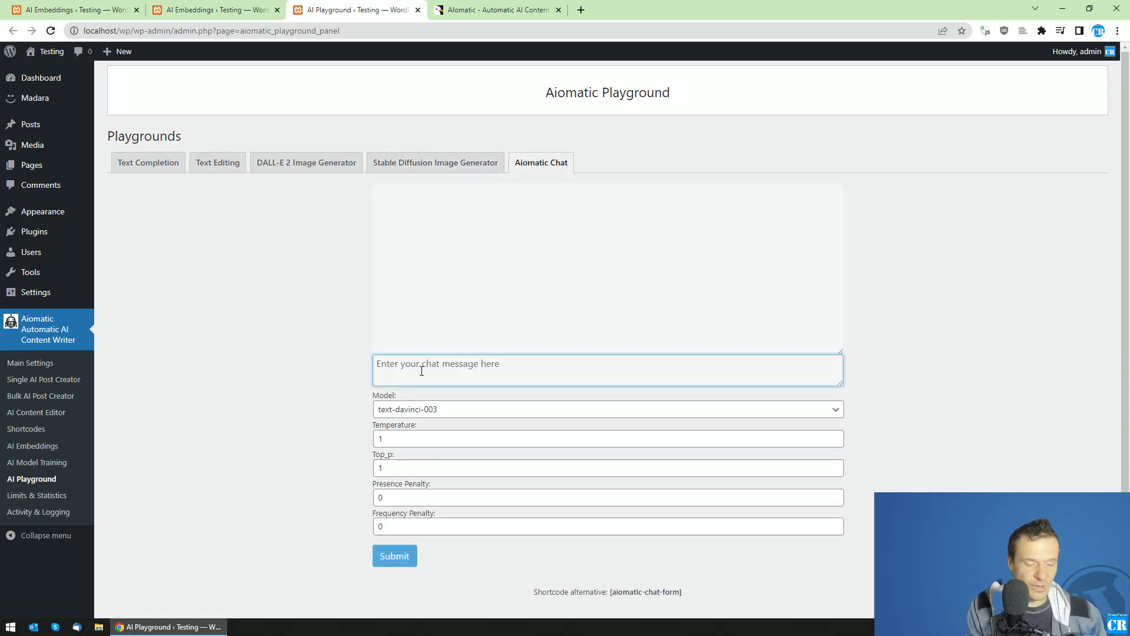
pyautogui.write('Who')
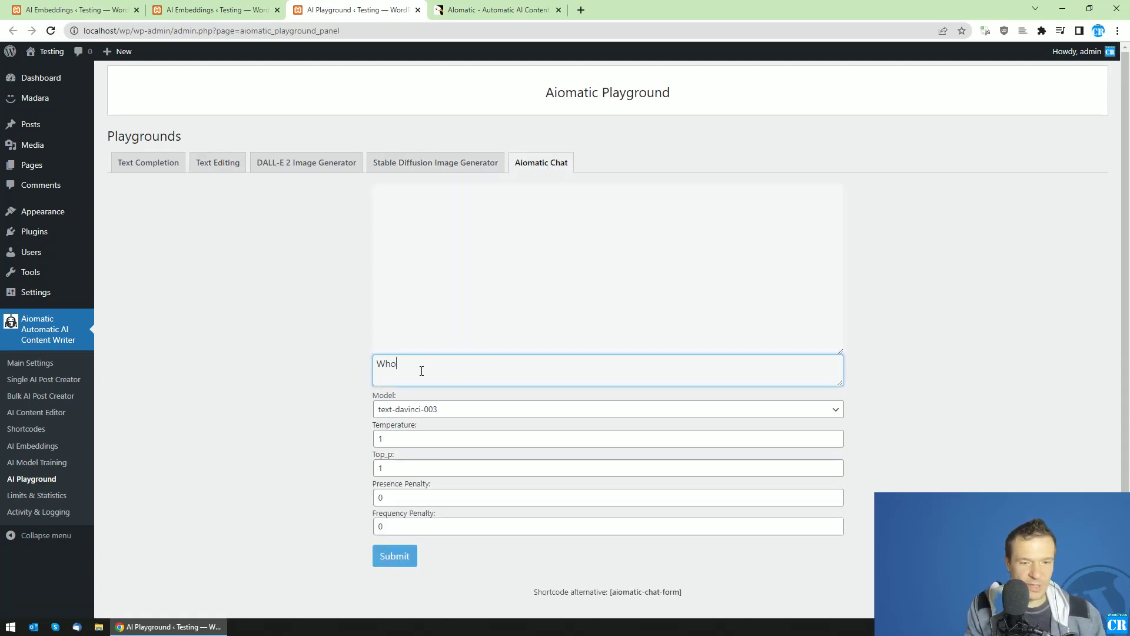
pyautogui.write(' is Jonas?')
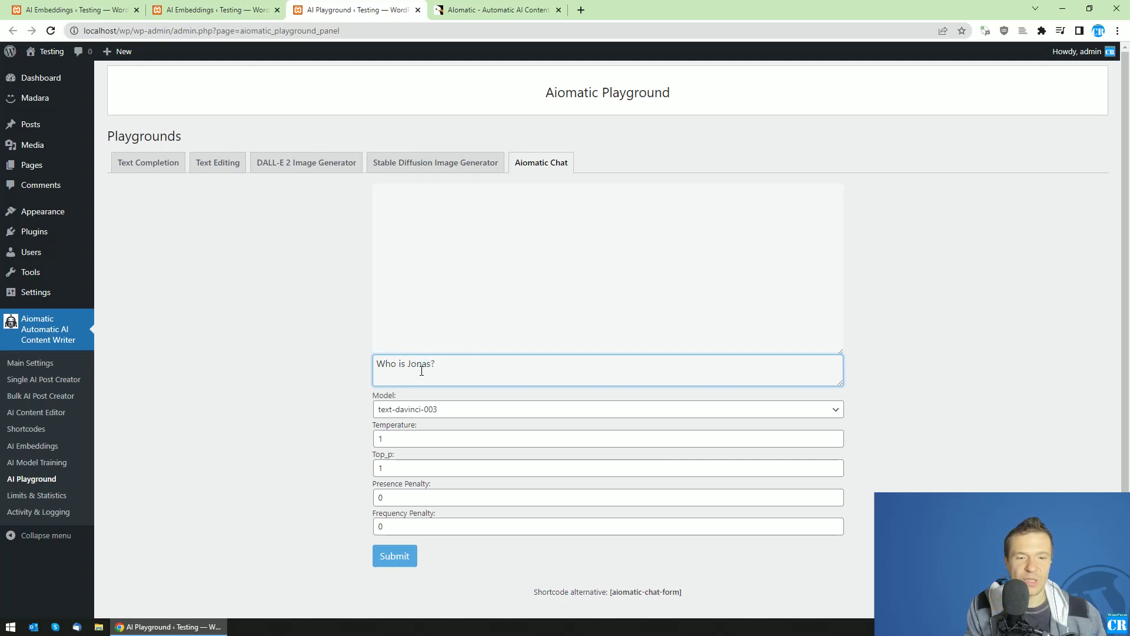
pyautogui.press('Return')
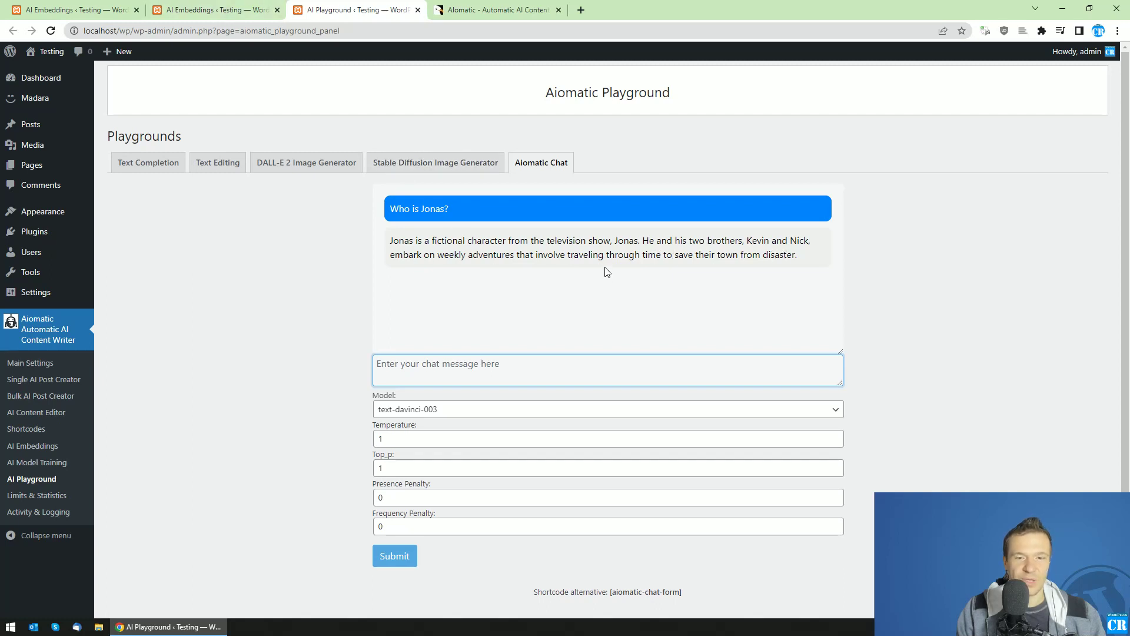
pyautogui.moveTo(569, 257); pyautogui.dragTo(661, 257)
pyautogui.click(224, 7)
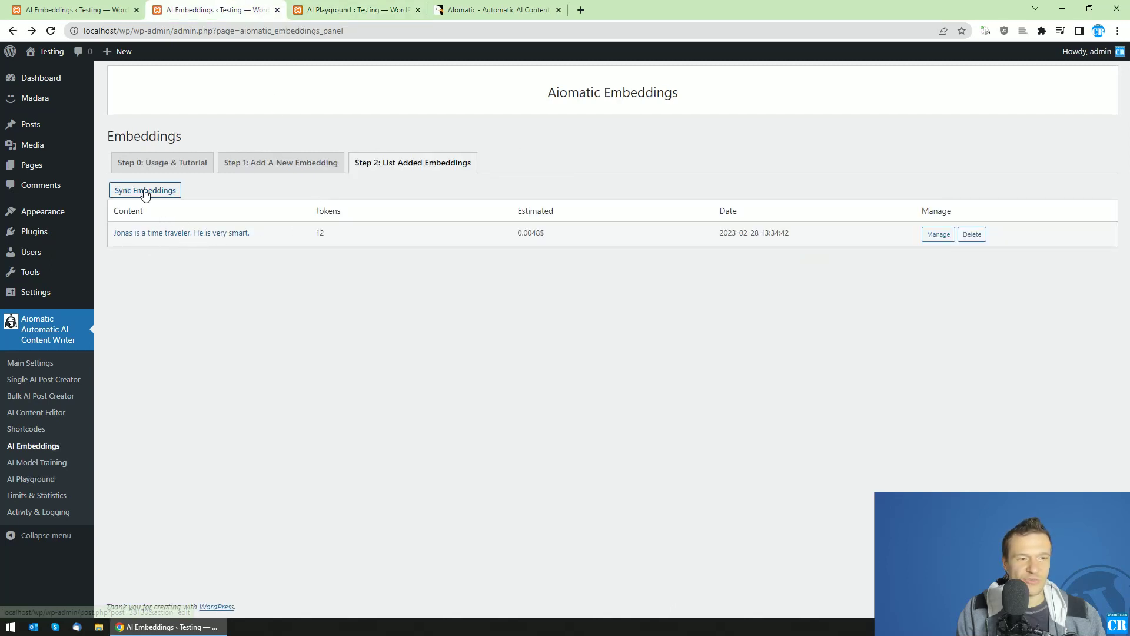
# Step: Save the embedding 'My laptop is new and it was bought from an online store.' and sync the list
pyautogui.click(290, 171)
pyautogui.click(219, 244)
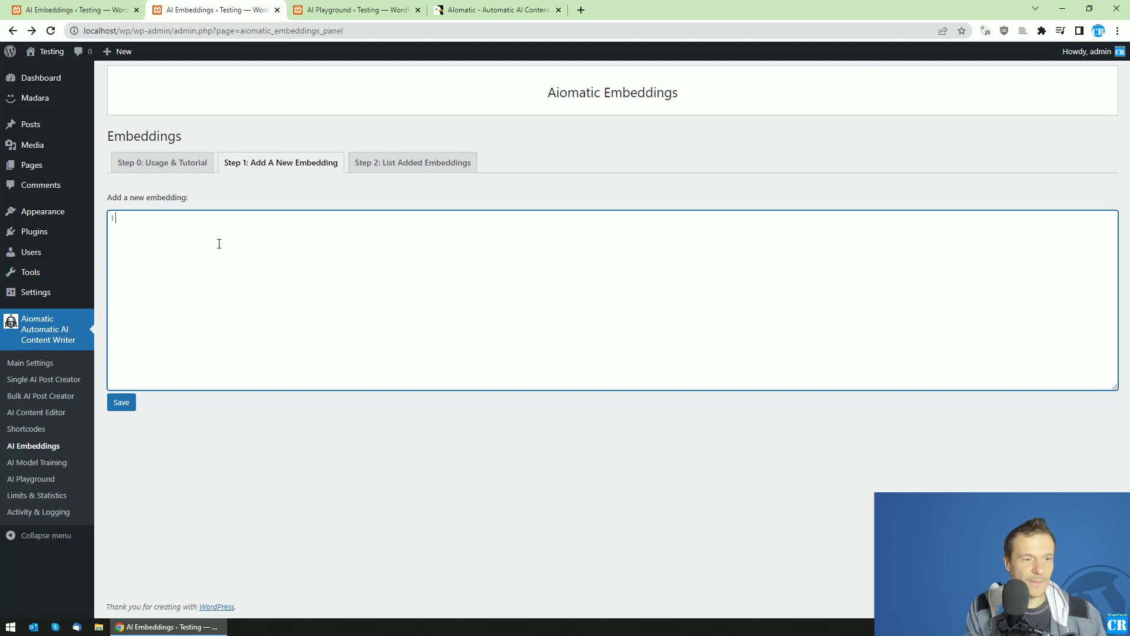
pyautogui.write('I am')
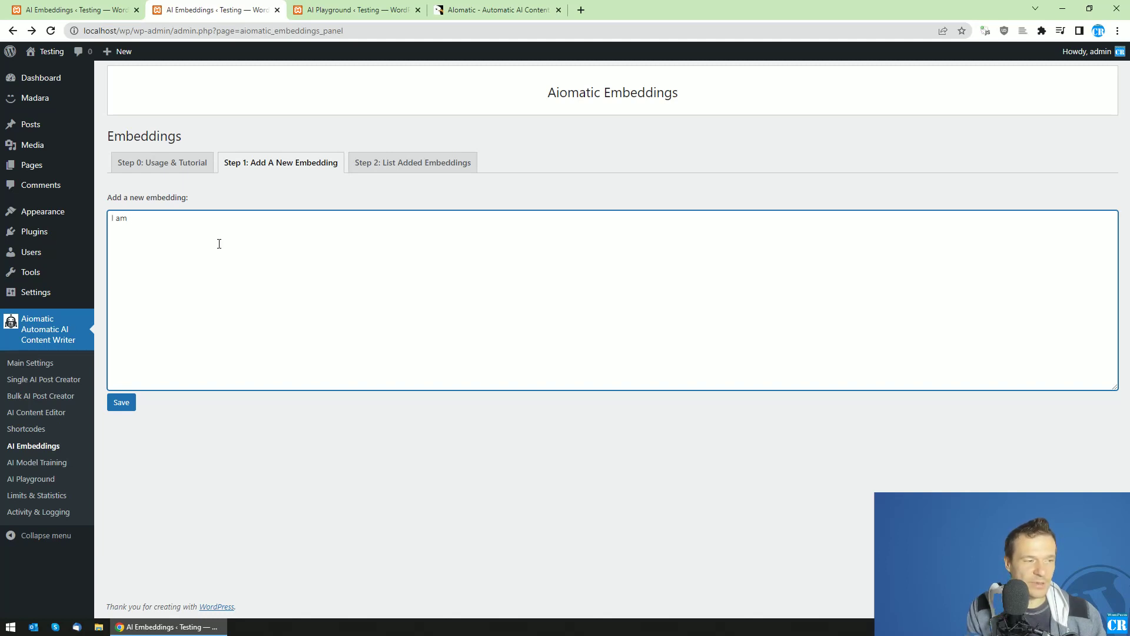
pyautogui.press('BackSpace')
pyautogui.press('BackSpace')
pyautogui.press('BackSpace')
pyautogui.press('BackSpace')
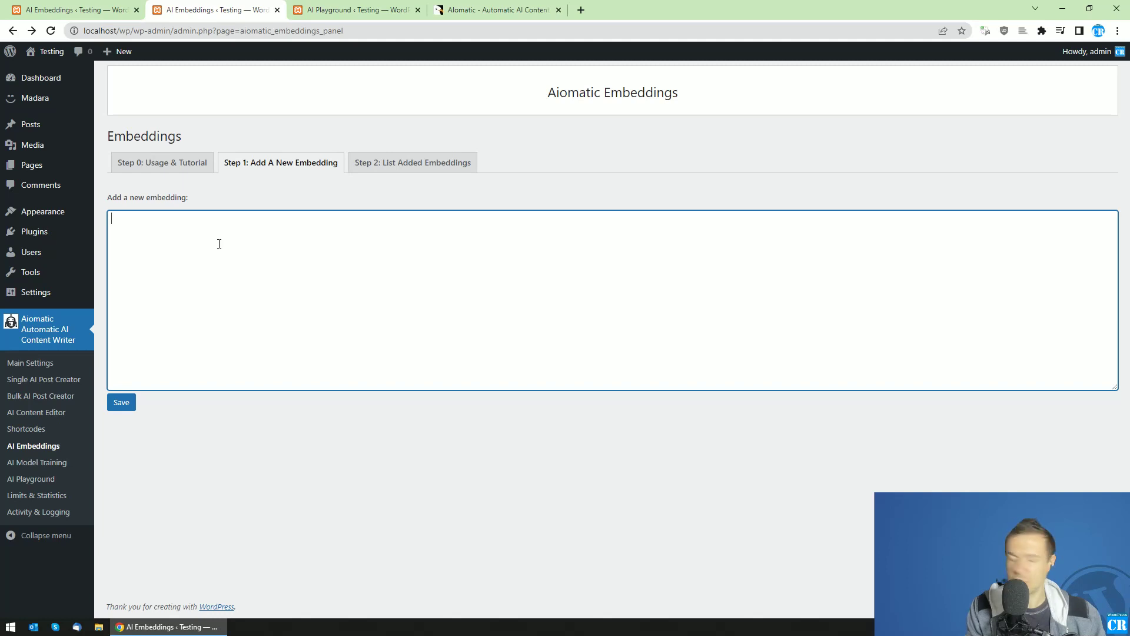
pyautogui.write('My laptop is')
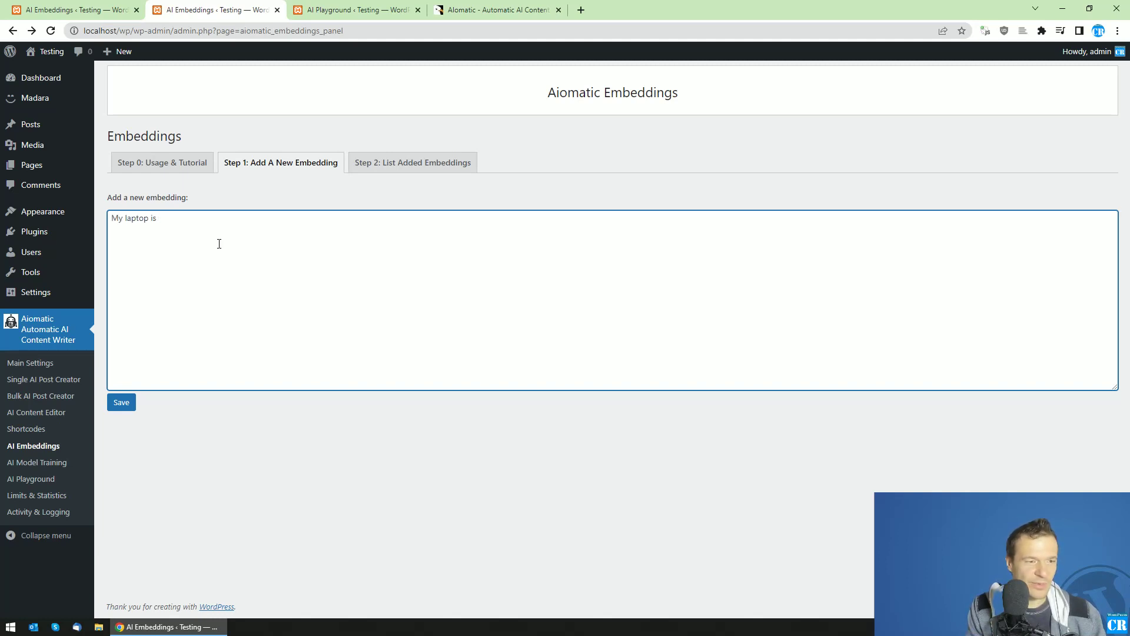
pyautogui.write(' new and it was bought from')
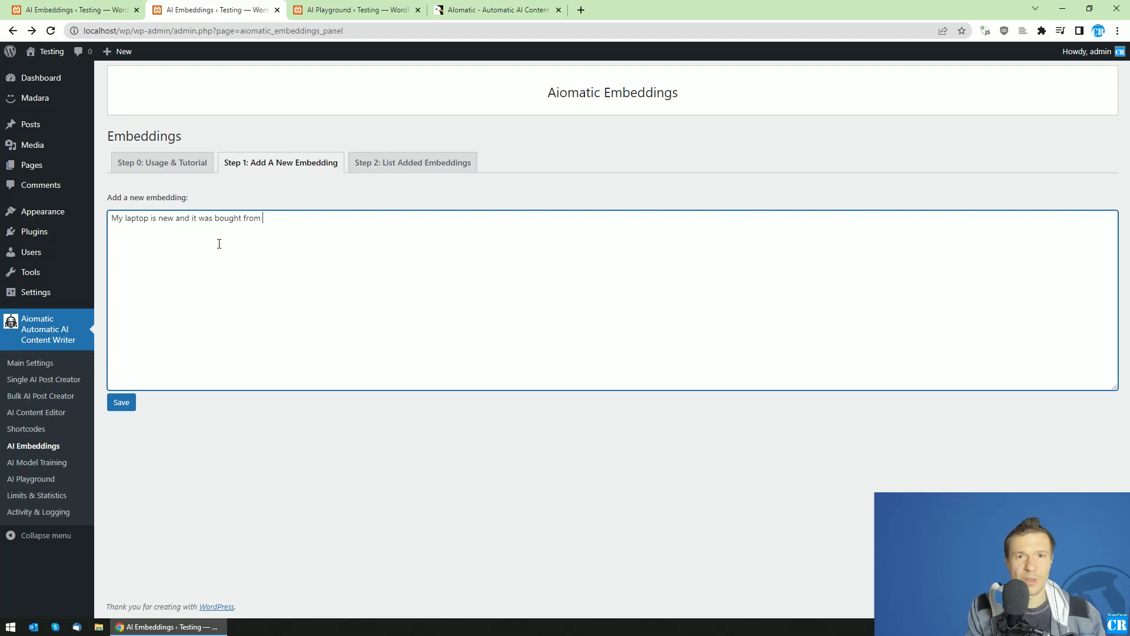
pyautogui.write(' an online store.')
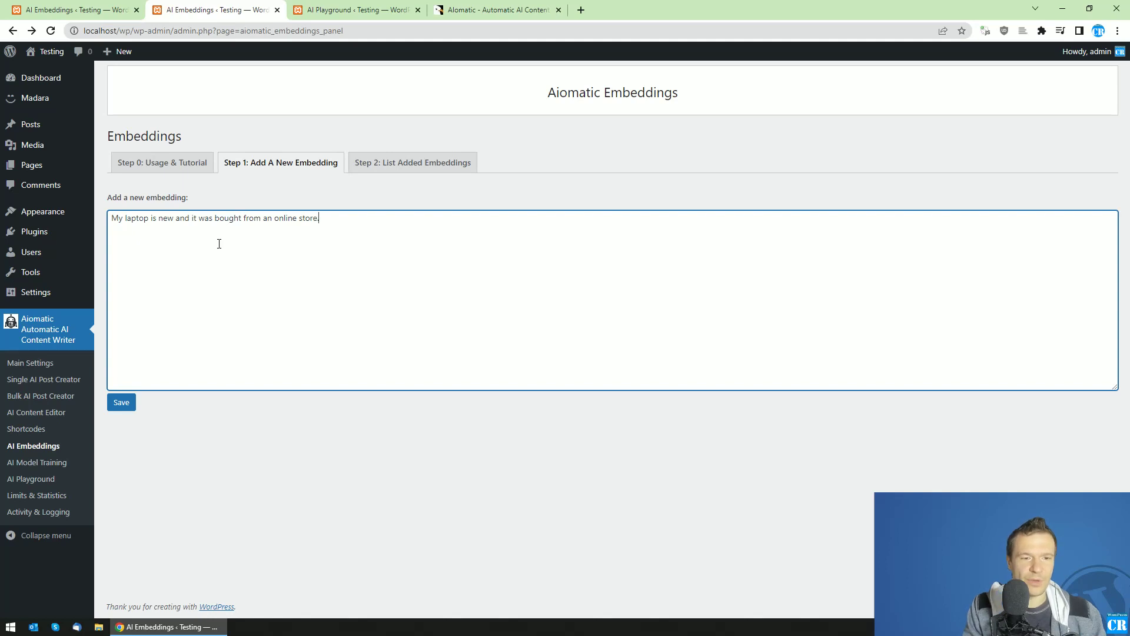
pyautogui.click(126, 400)
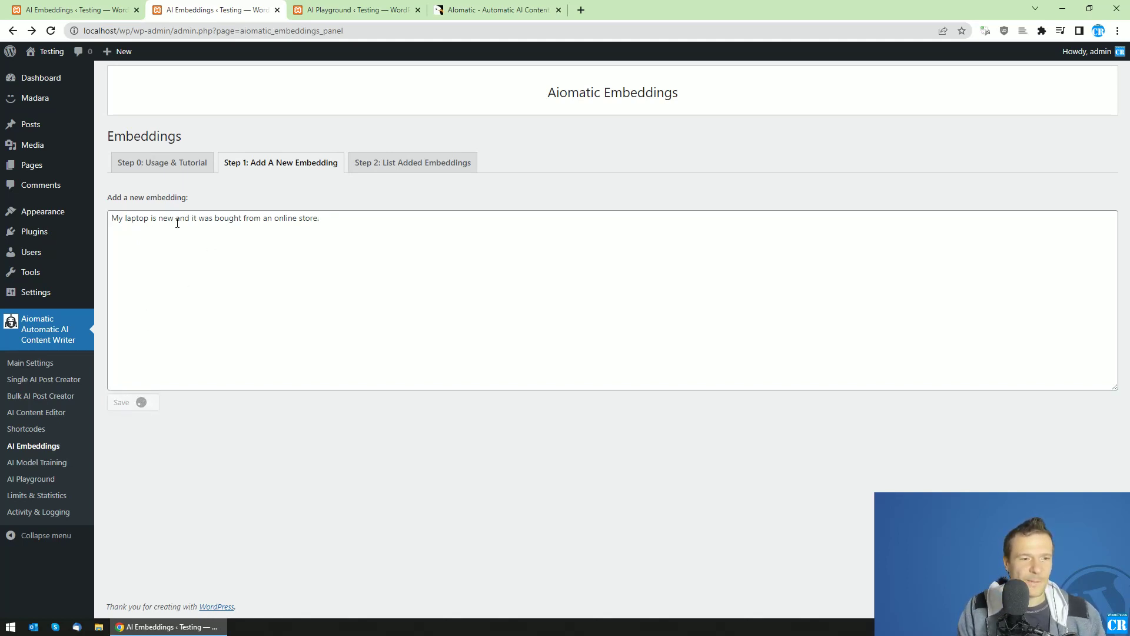
pyautogui.click(465, 168)
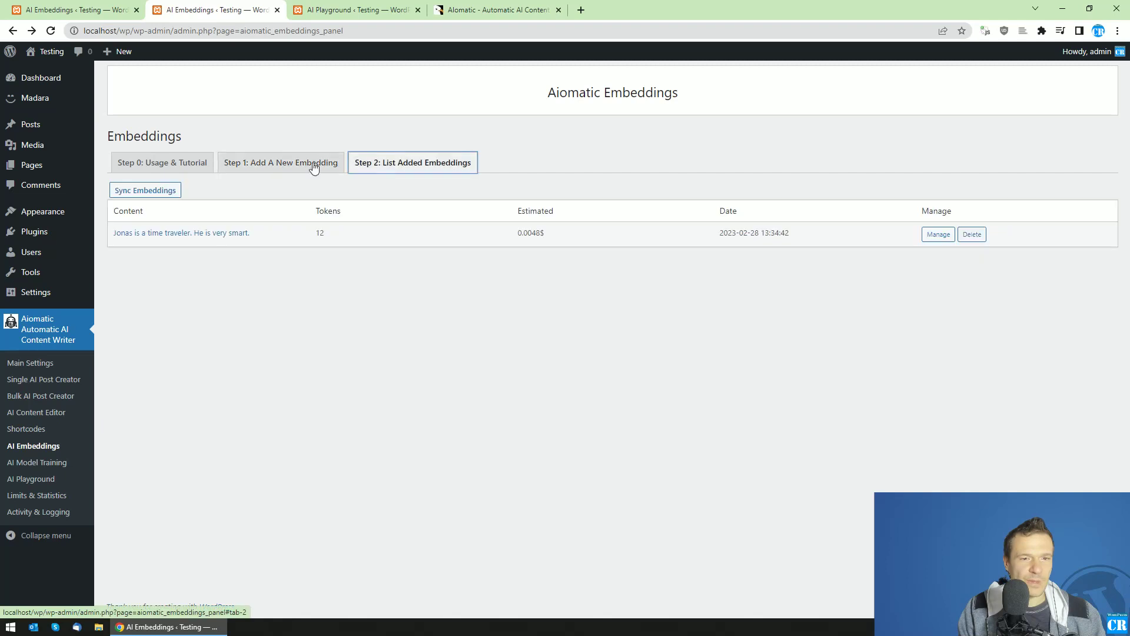
pyautogui.click(151, 190)
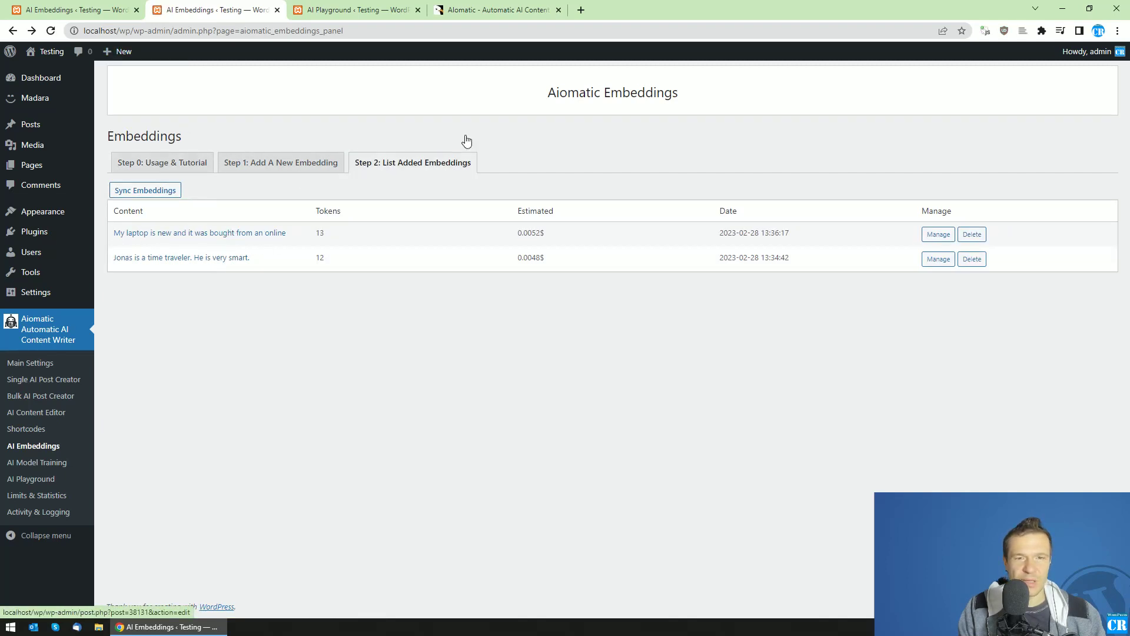
# Step: Ask a fresh Aiomatic Chat 'How is my laptop?', then return to the embeddings list
pyautogui.click(360, 7)
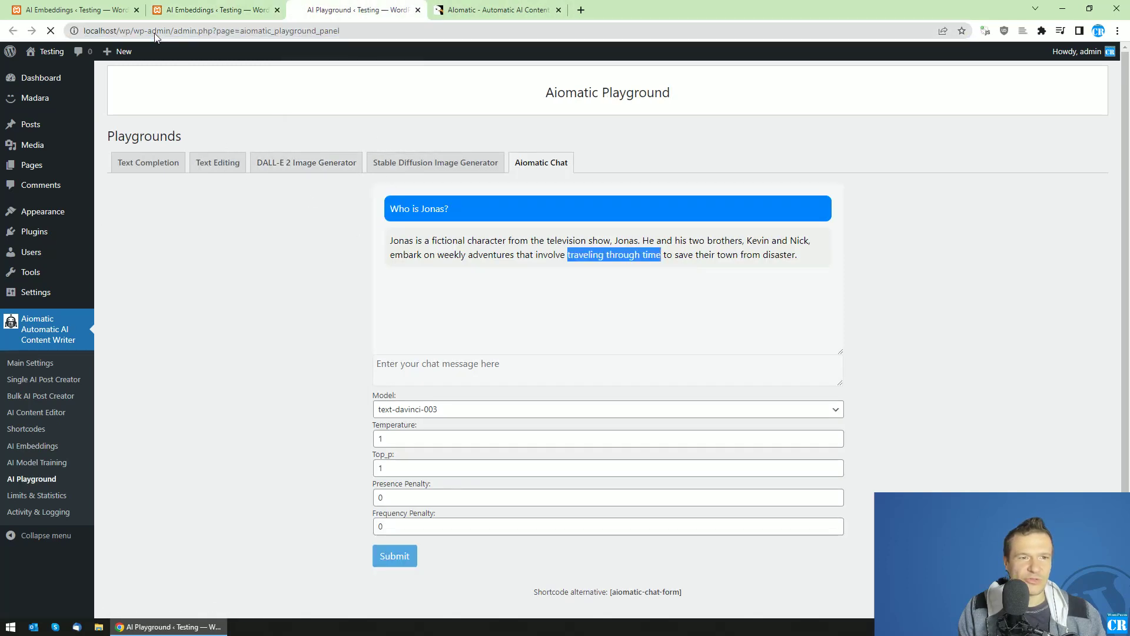
pyautogui.click(218, 162)
pyautogui.click(525, 160)
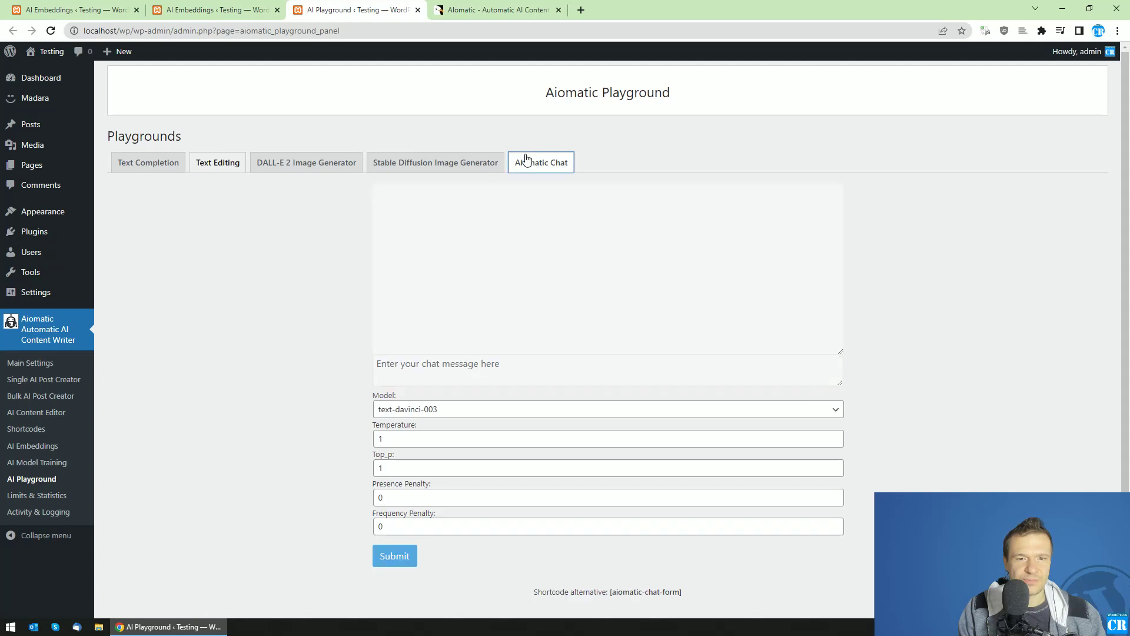
pyautogui.click(433, 379)
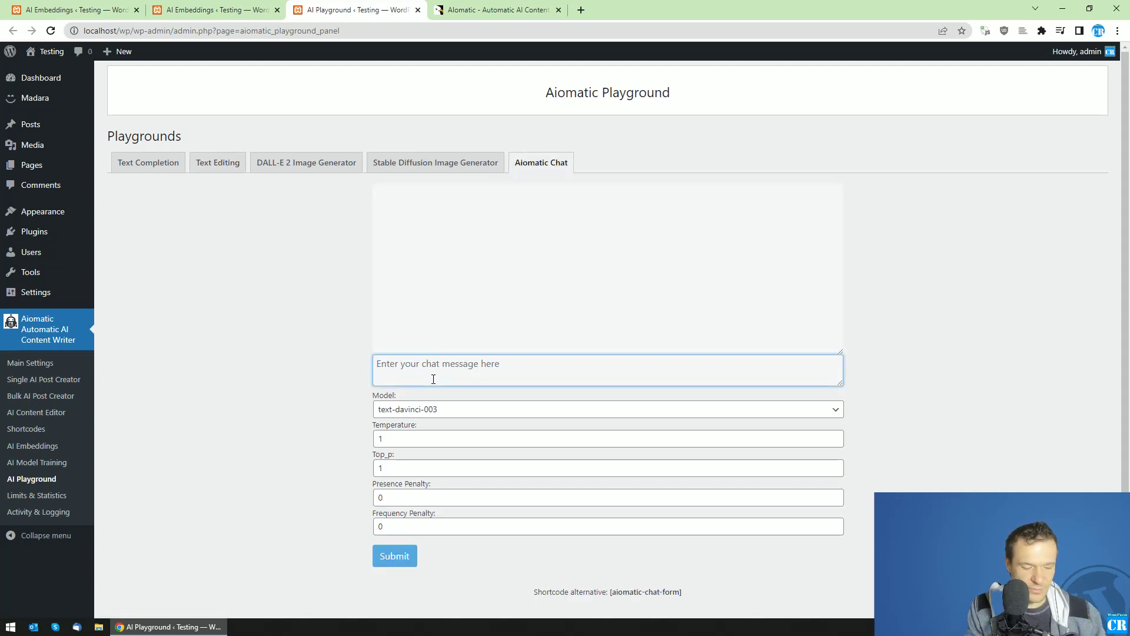
pyautogui.write('How is my laptop?>')
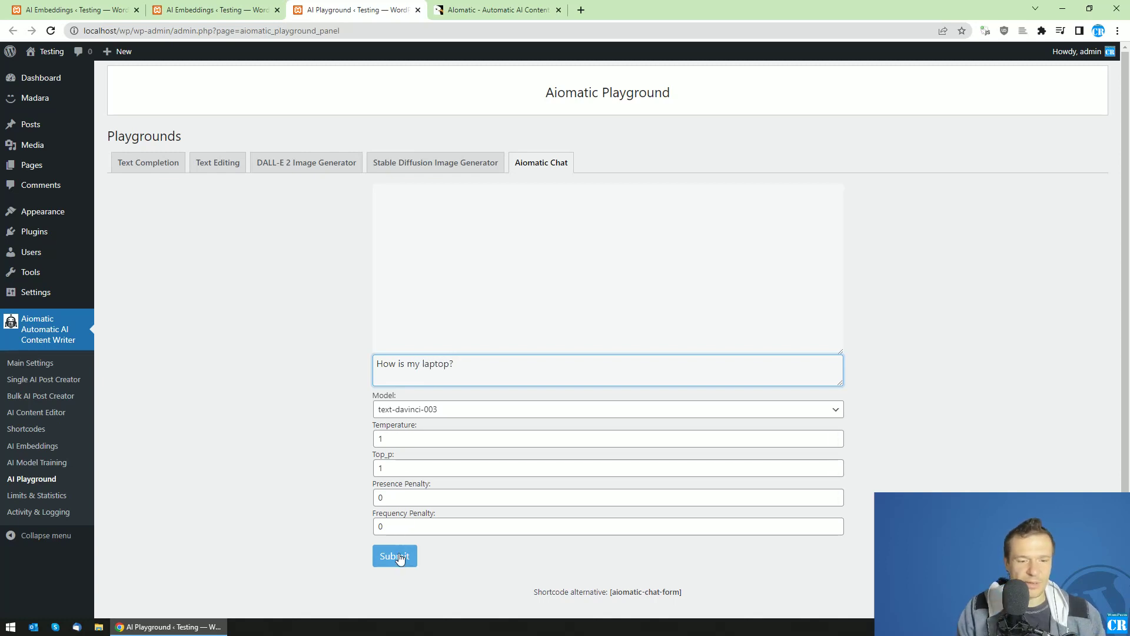
pyautogui.click(394, 556)
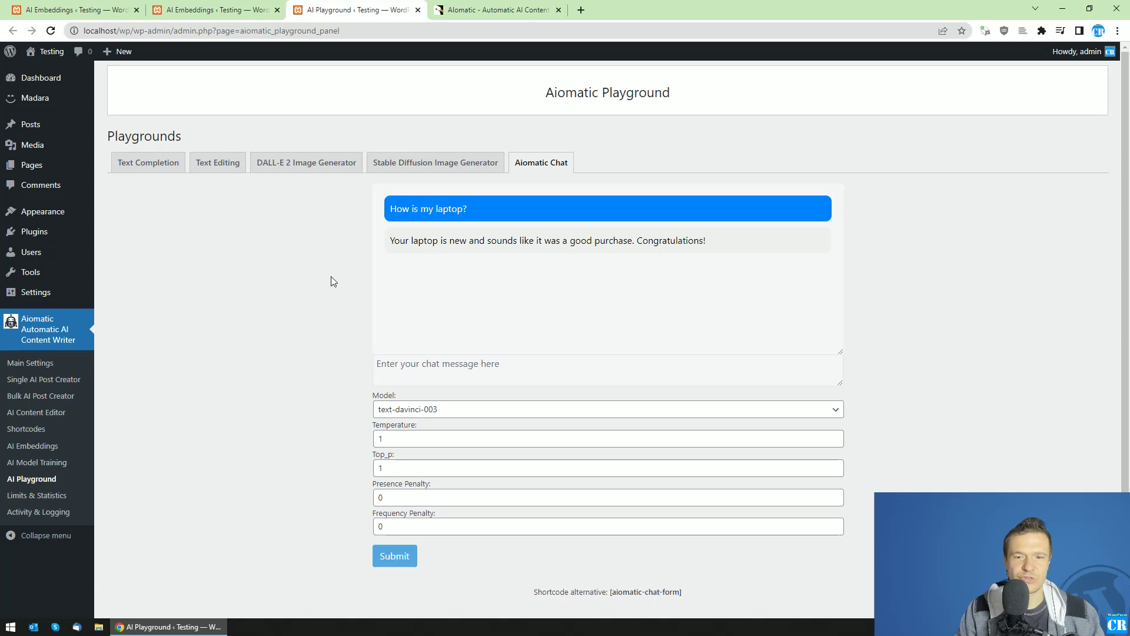
pyautogui.click(218, 10)
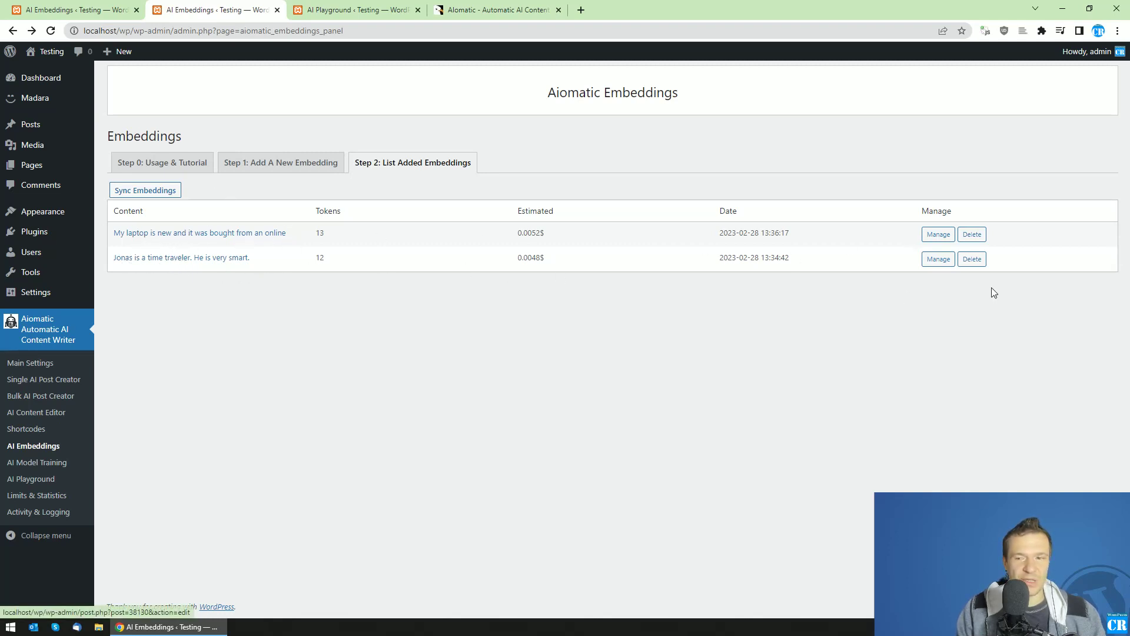
# Step: Delete the Jonas time-traveler embedding and show the remaining embeddings list
pyautogui.click(972, 259)
pyautogui.click(624, 97)
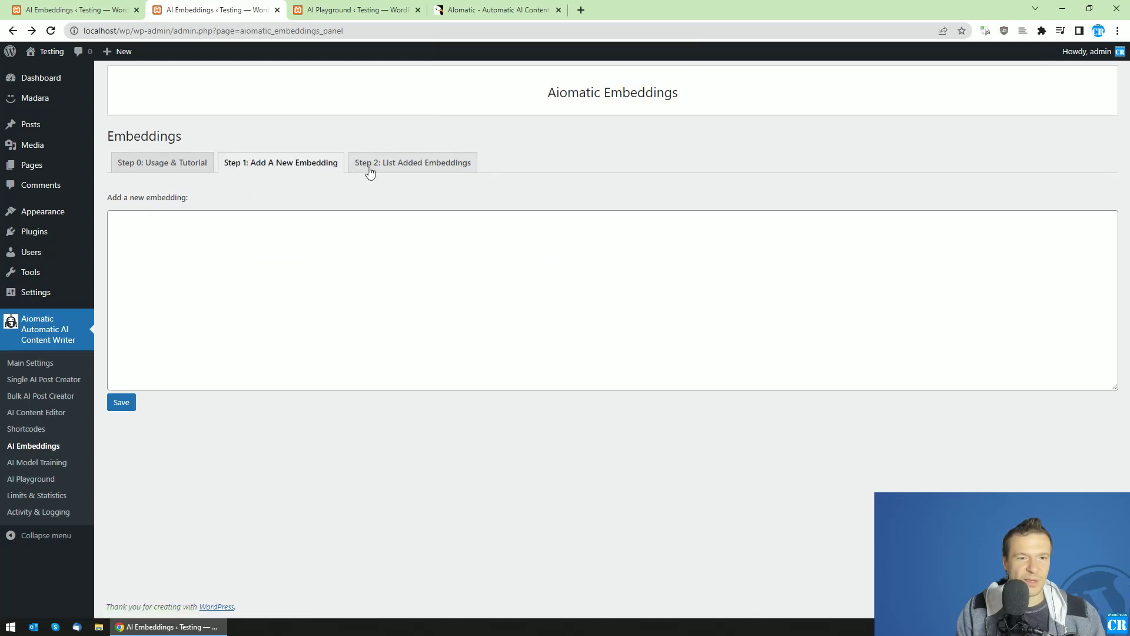
pyautogui.click(368, 167)
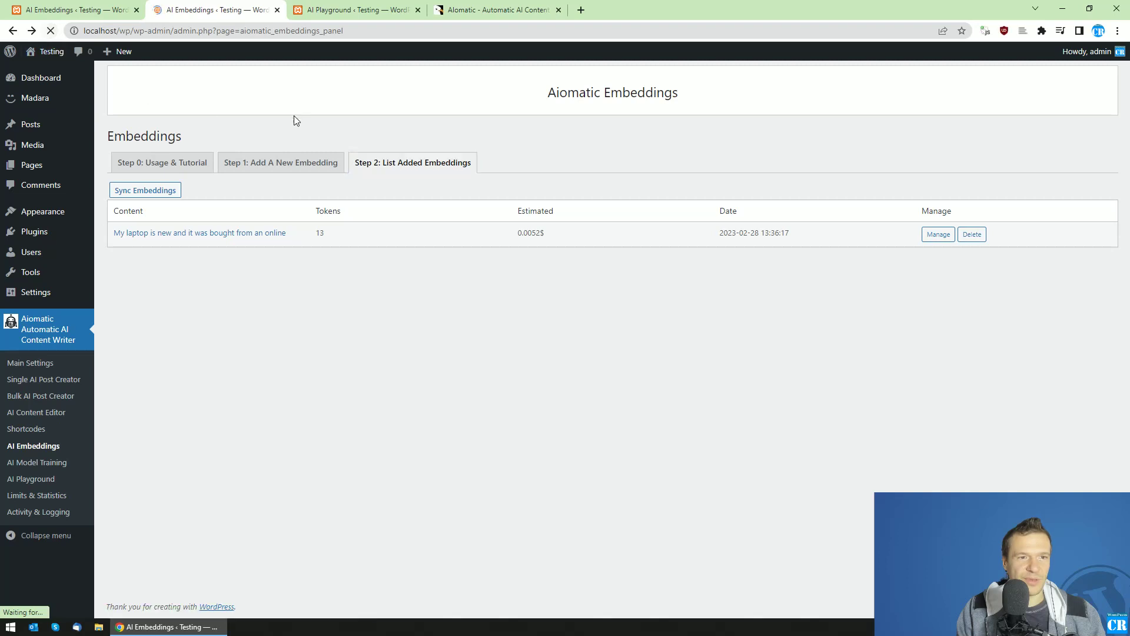
# Step: Reload the playground, ask Aiomatic Chat 'Who is Jonas?', and check the answer cites The Giver
pyautogui.click(351, 7)
pyautogui.click(246, 34)
pyautogui.press('Return')
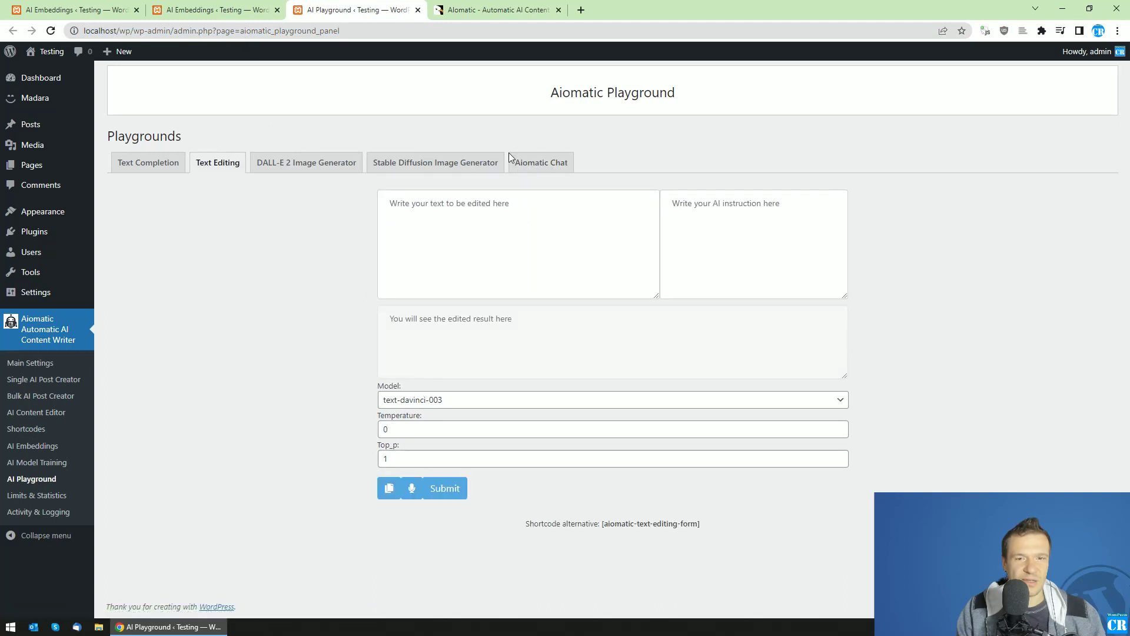
pyautogui.click(521, 163)
pyautogui.click(414, 369)
pyautogui.write('Who ')
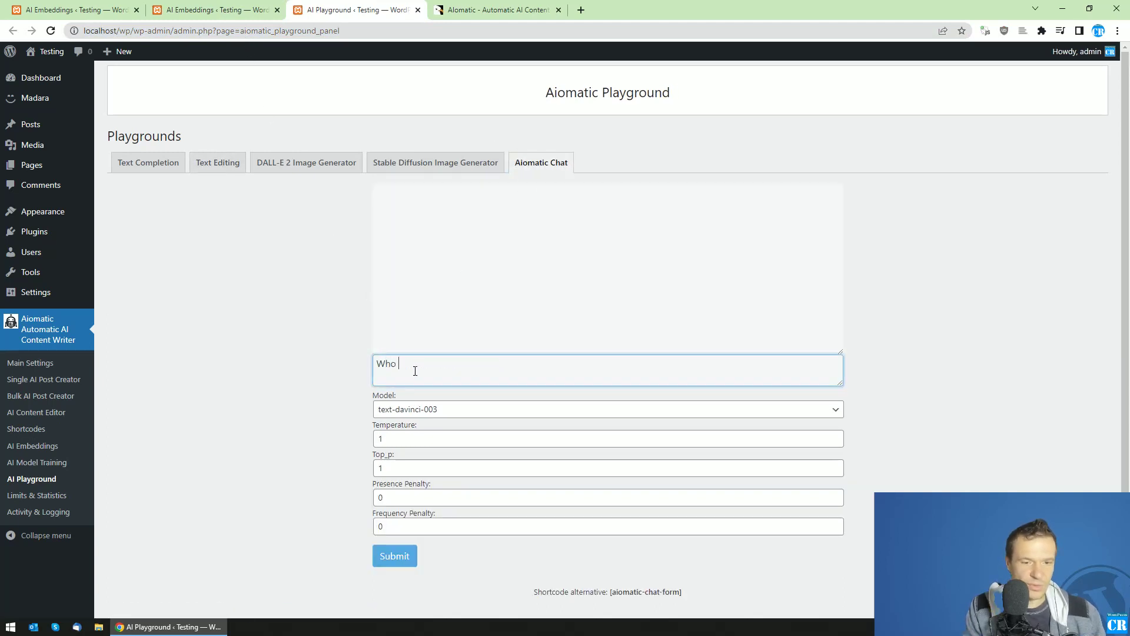
pyautogui.write('is Jonas?')
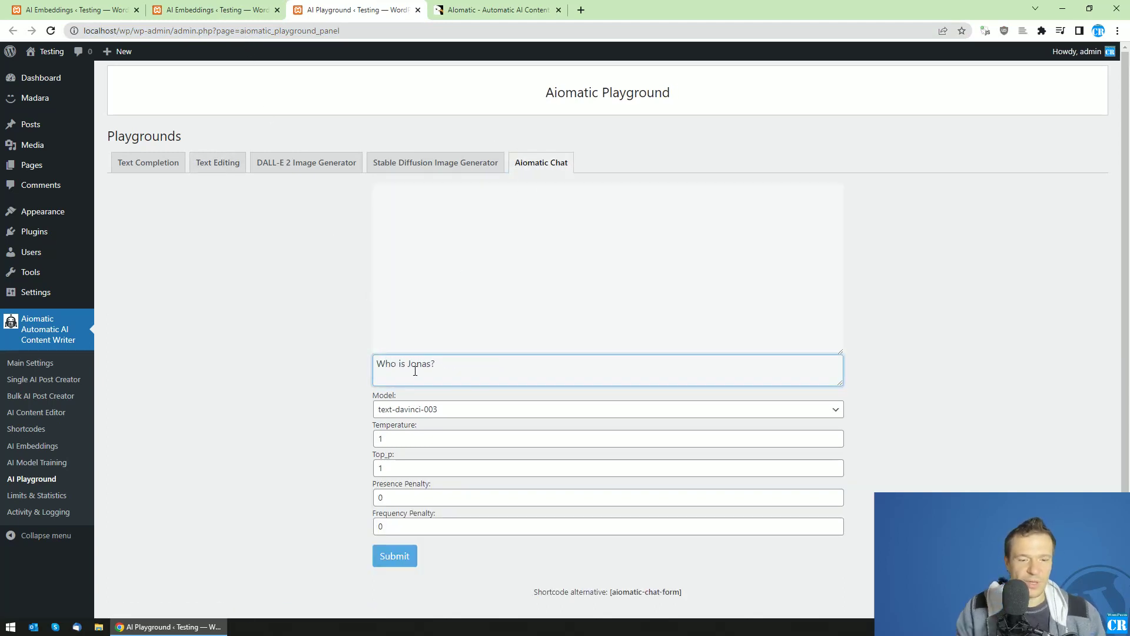
pyautogui.click(394, 557)
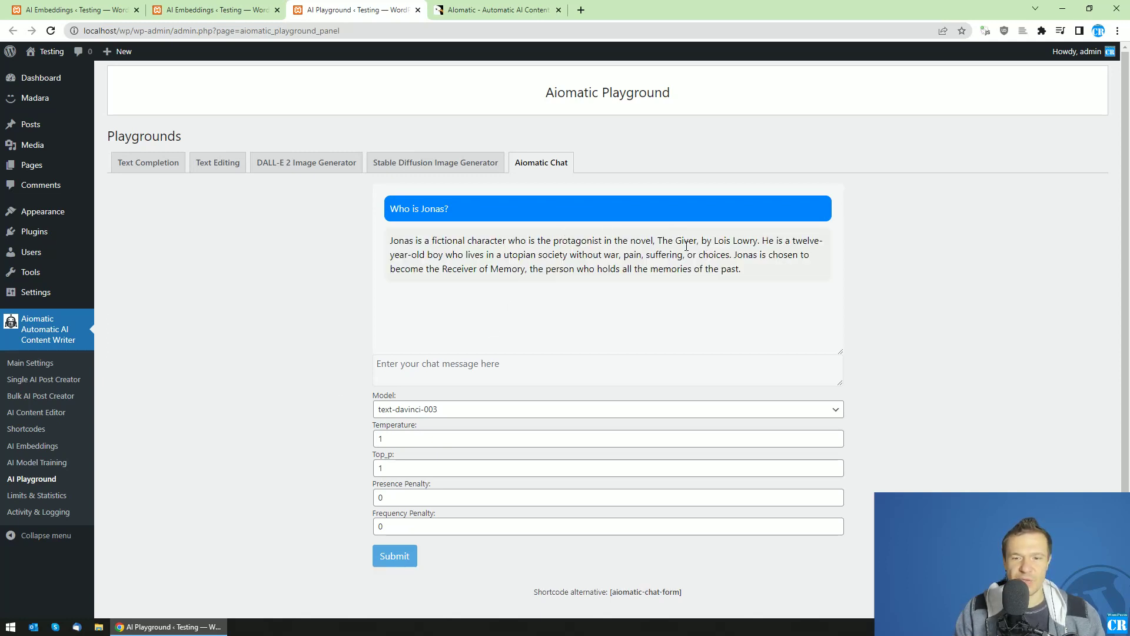
pyautogui.moveTo(662, 242); pyautogui.dragTo(687, 260)
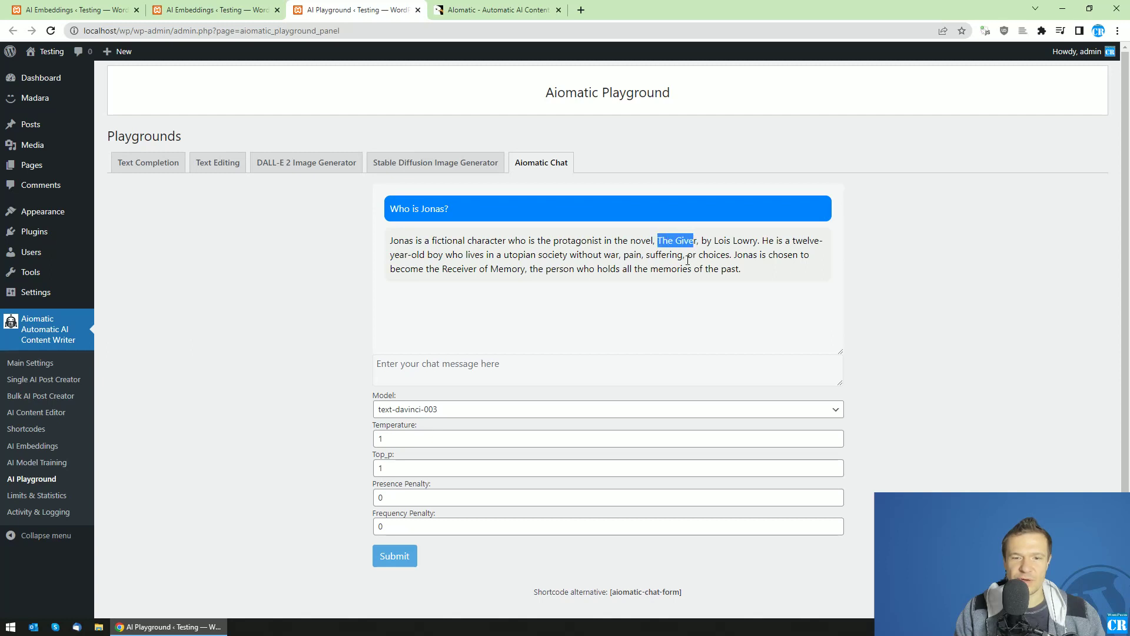
pyautogui.click(554, 256)
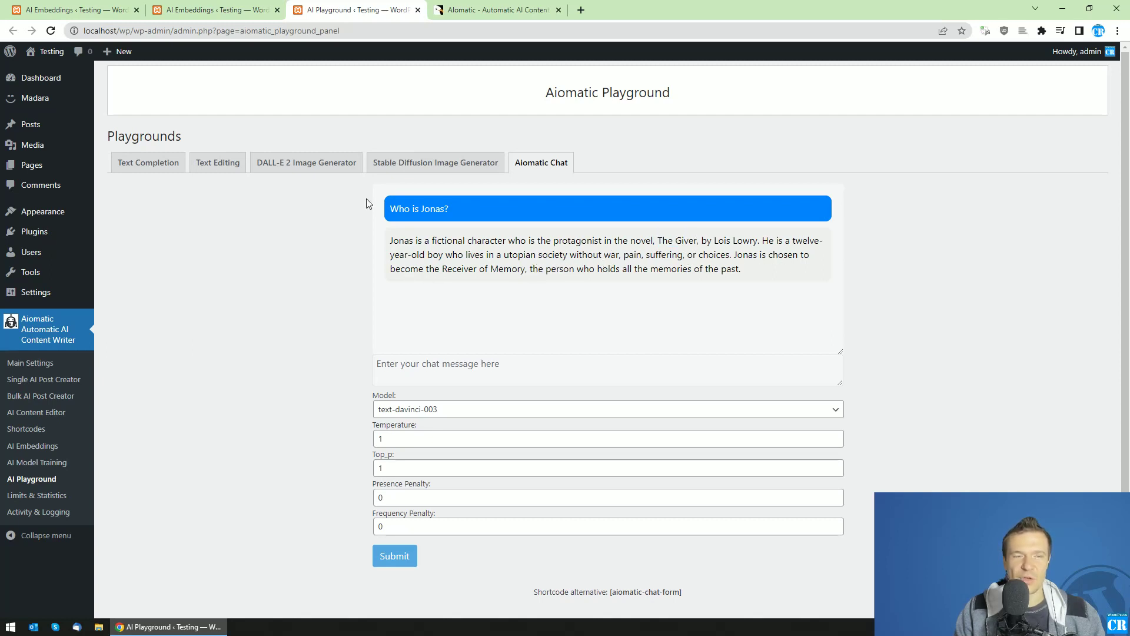
pyautogui.click(213, 10)
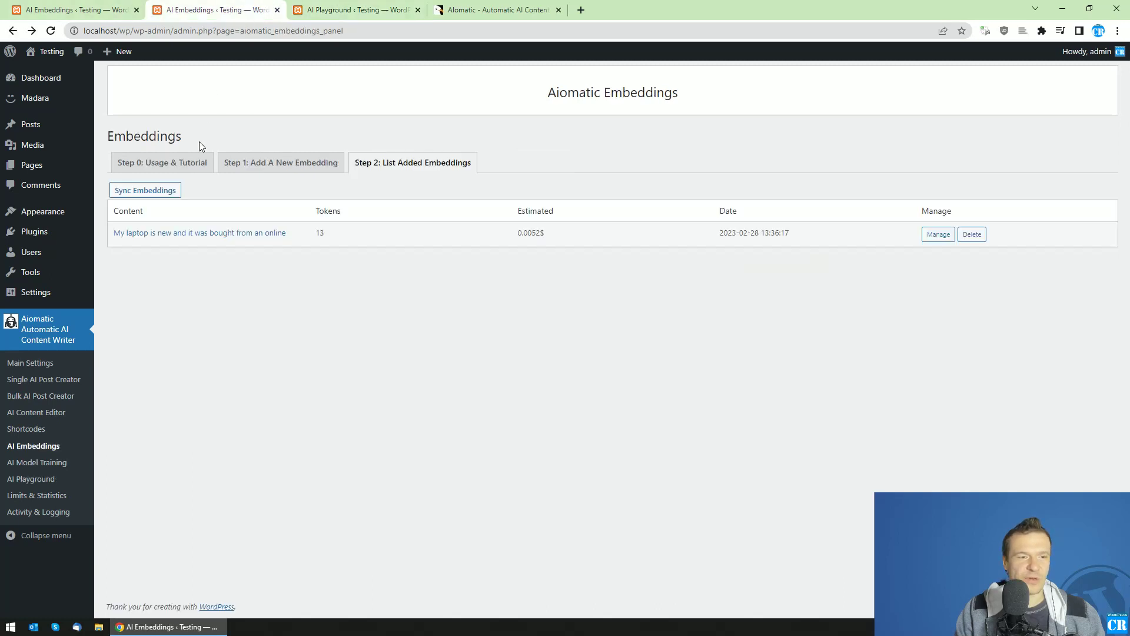
# Step: Add and save the new embedding text 'Rick is a news agency anchor.'
pyautogui.click(281, 166)
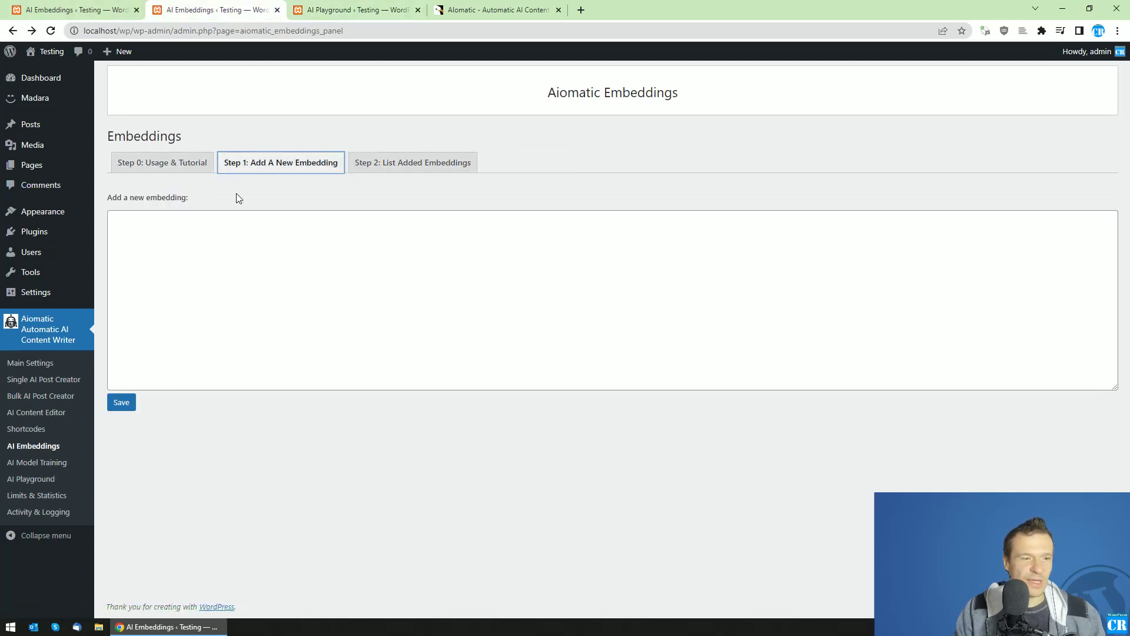
pyautogui.click(349, 7)
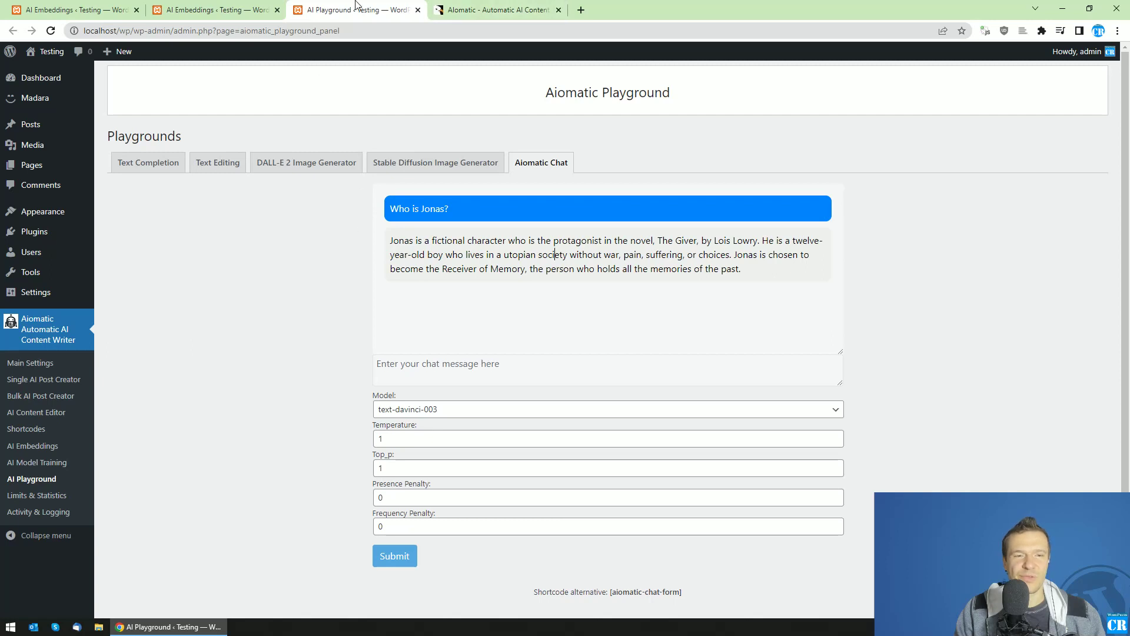
pyautogui.click(213, 10)
pyautogui.click(149, 273)
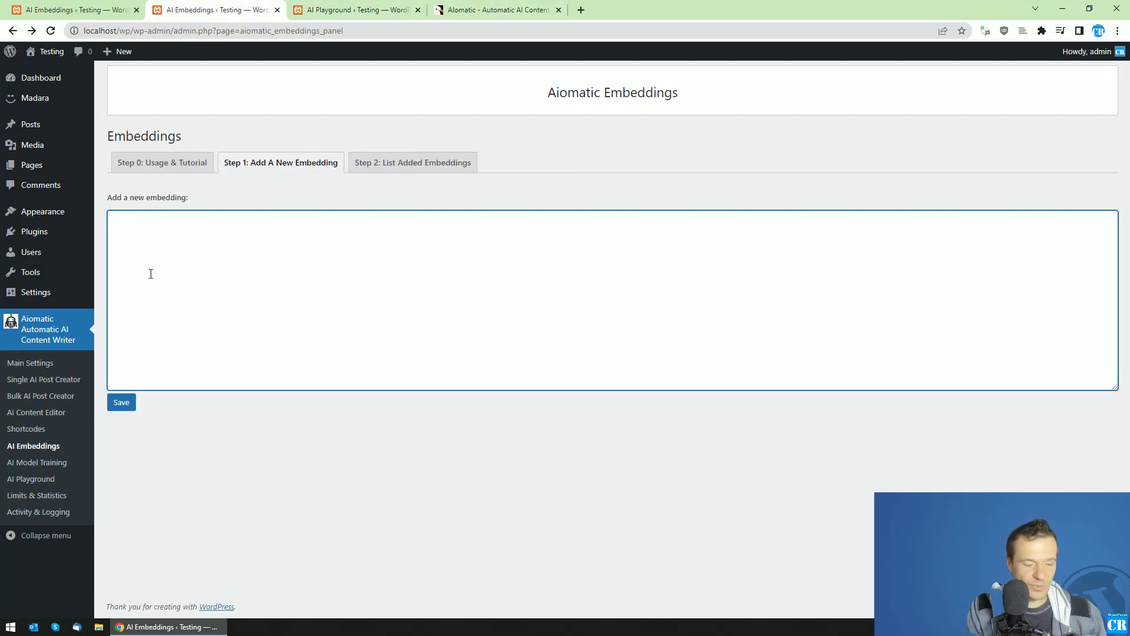
pyautogui.write('Rick is a news agency anchor.')
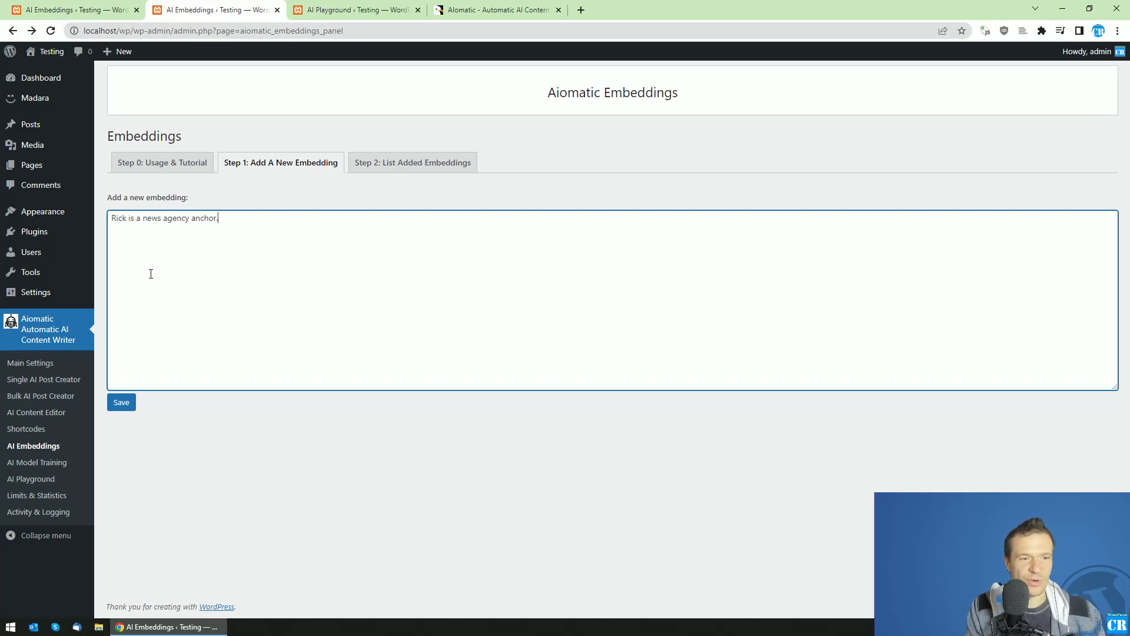
pyautogui.click(122, 403)
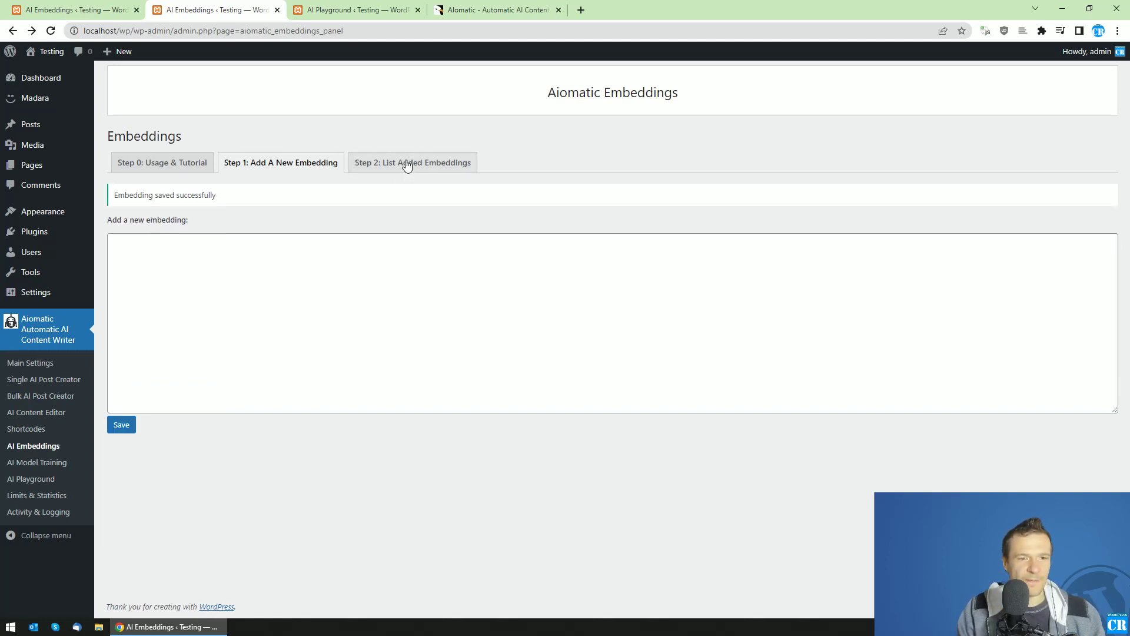
# Step: Reload the playground and ask Aiomatic Chat 'Who is Rick?' in a fresh conversation
pyautogui.click(365, 9)
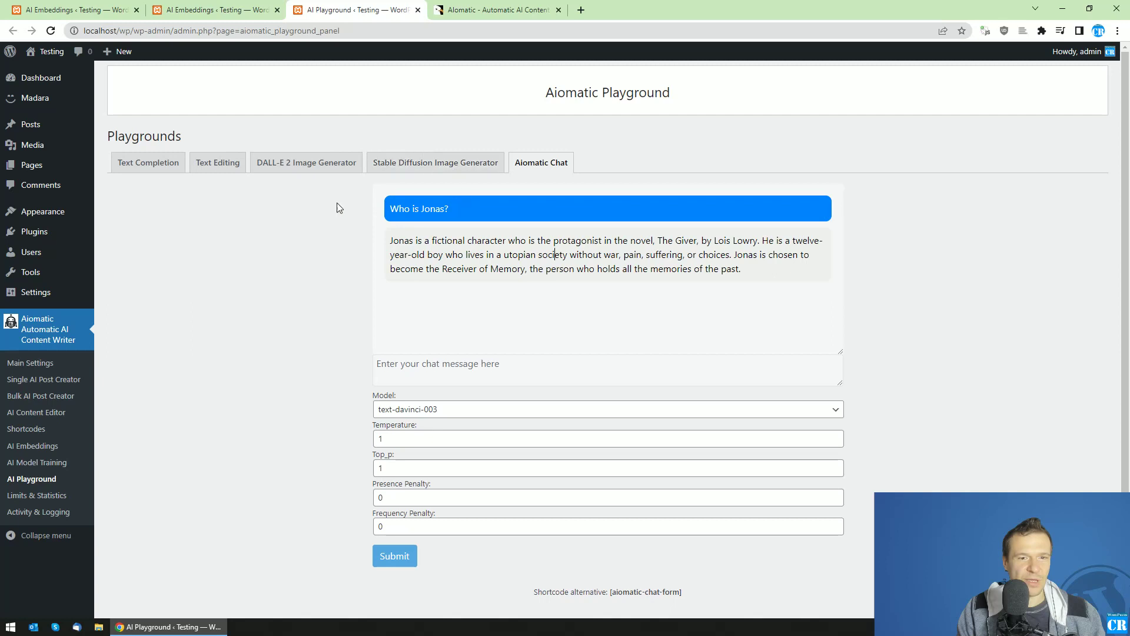
pyautogui.click(110, 35)
pyautogui.press('Return')
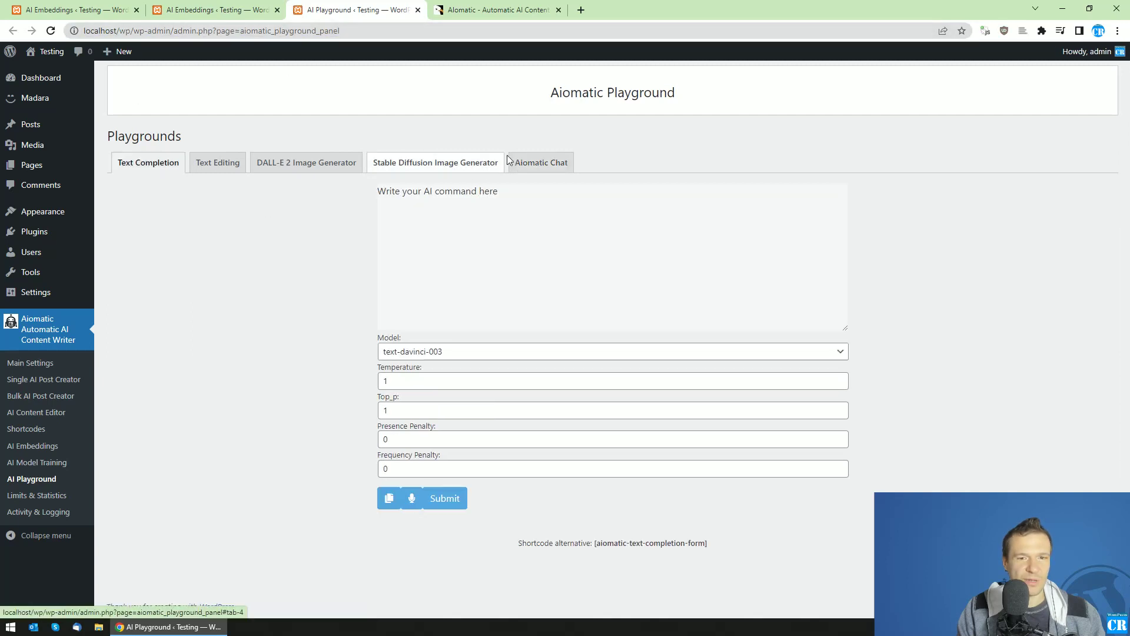
pyautogui.click(538, 162)
pyautogui.click(434, 376)
pyautogui.write('Who is')
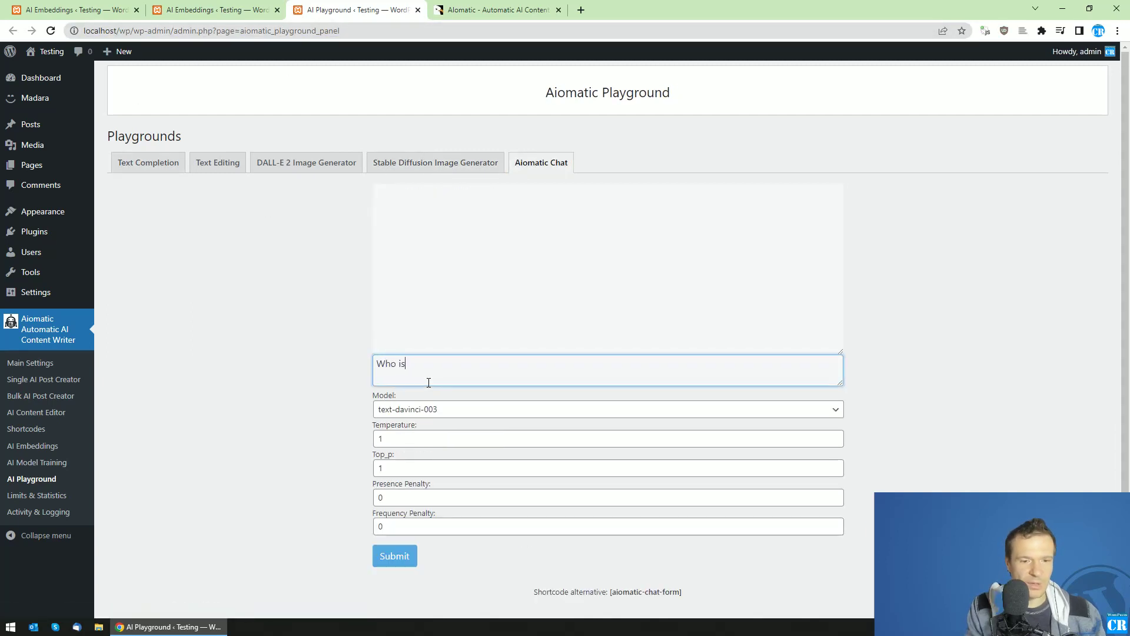
pyautogui.write(' Rick?')
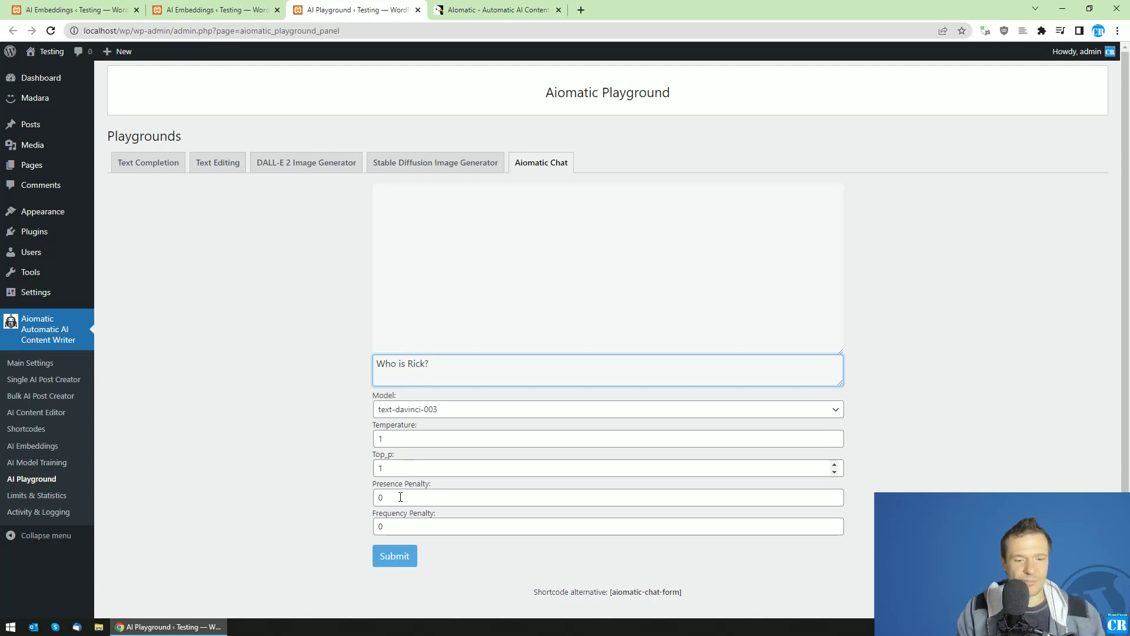
pyautogui.click(394, 556)
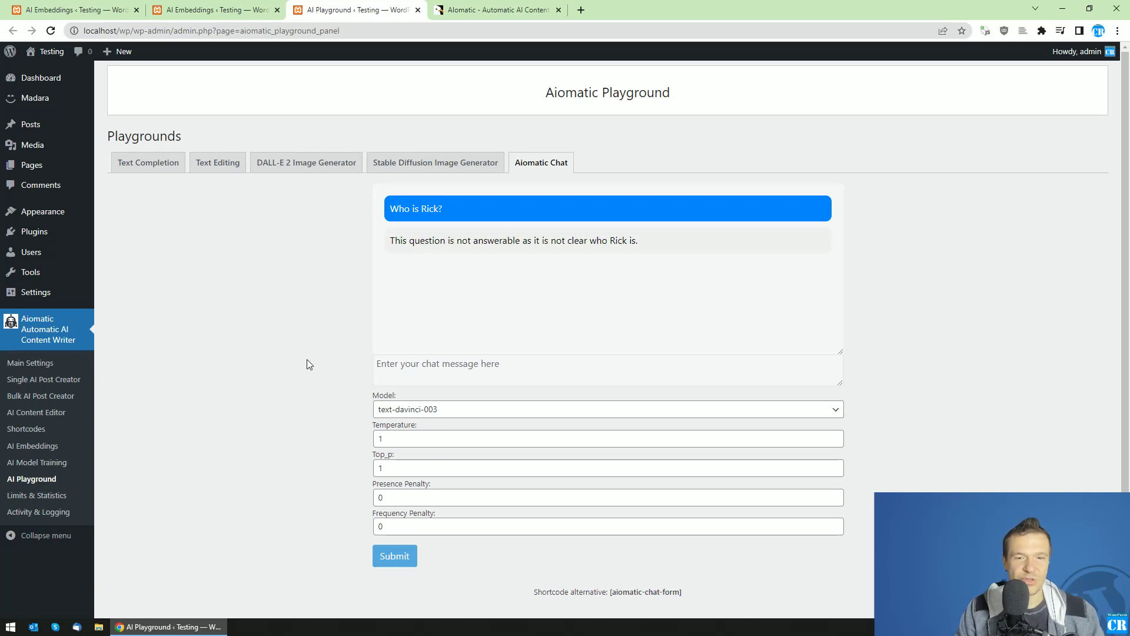
# Step: Sync the embeddings so the Rick entry appears in the added-embeddings list
pyautogui.click(249, 8)
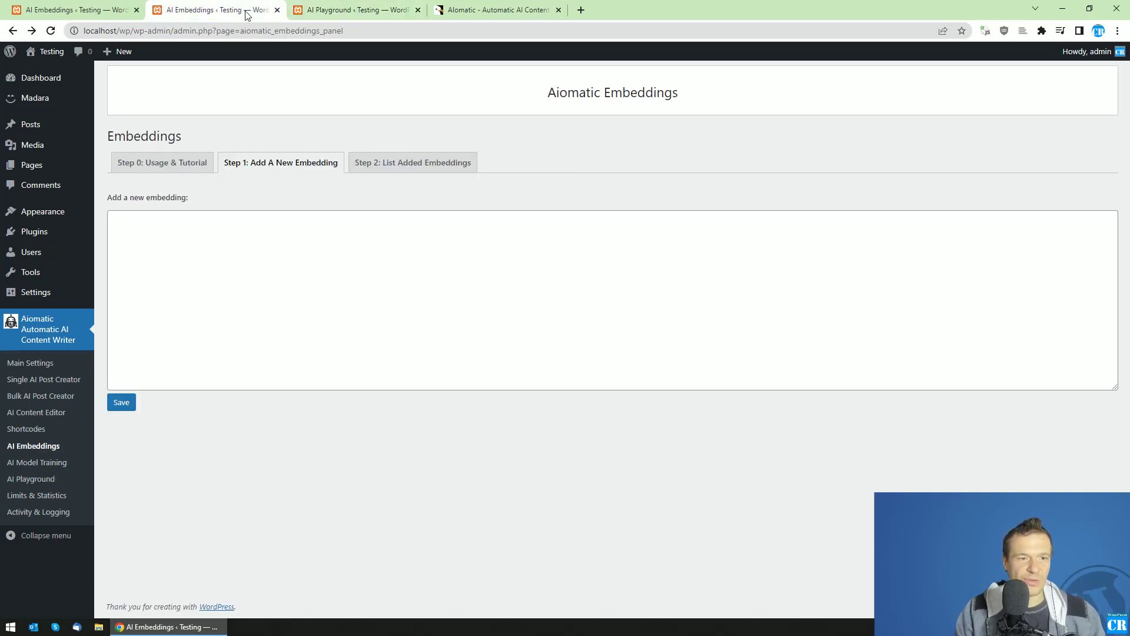
pyautogui.click(415, 166)
pyautogui.click(149, 190)
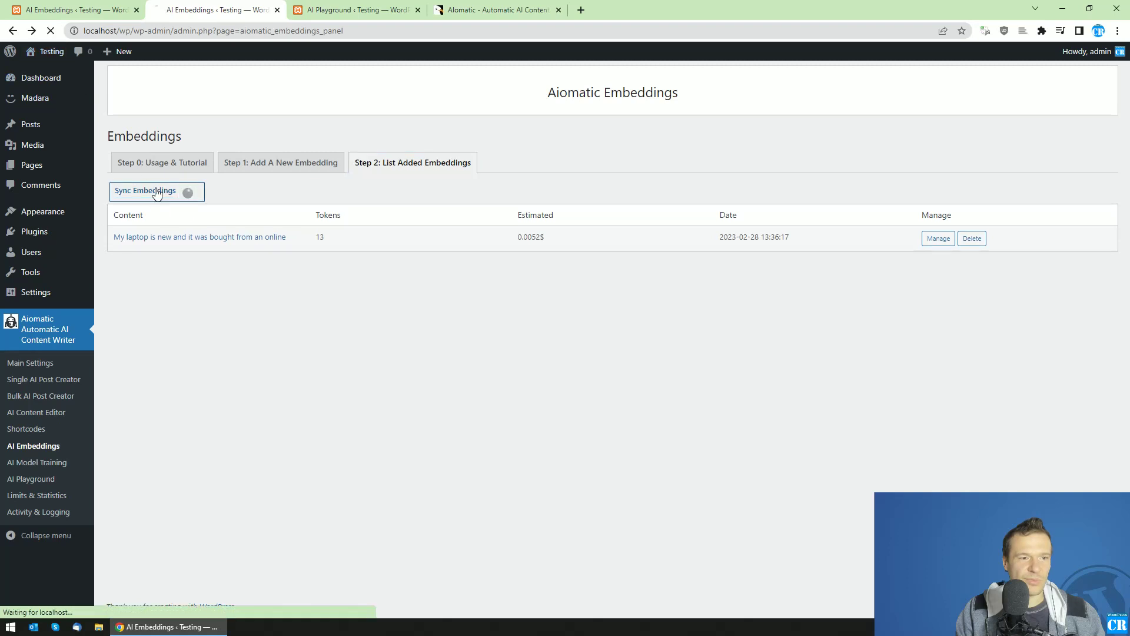
# Step: Reload the playground and ask 'Who is Rick?' again, highlighting 'agency' in the reply
pyautogui.click(353, 9)
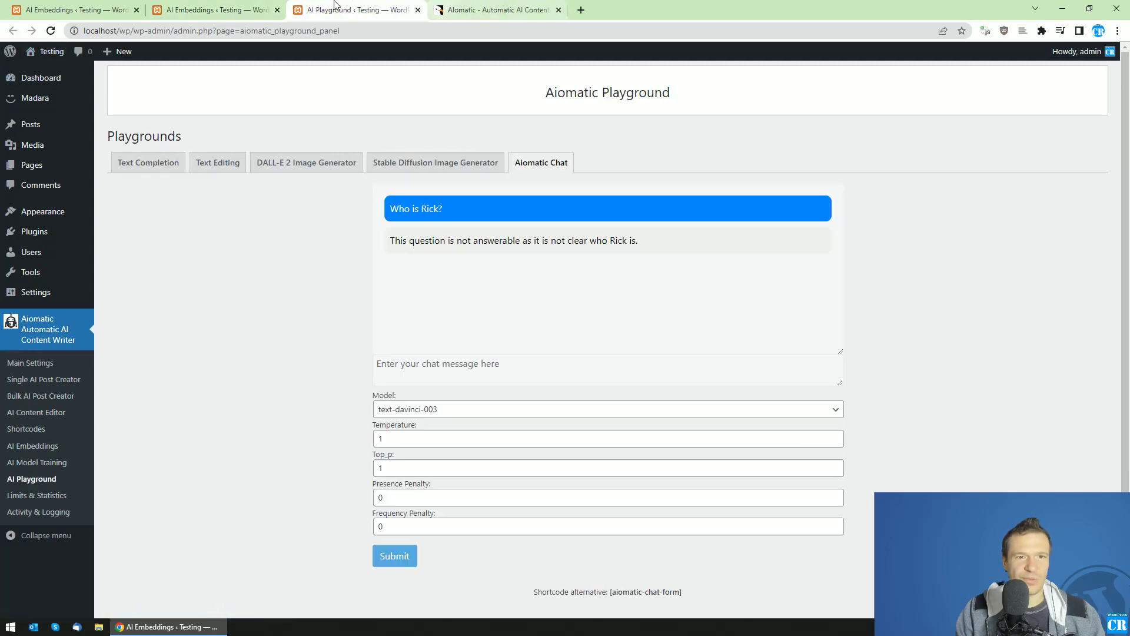
pyautogui.click(165, 30)
pyautogui.press('Return')
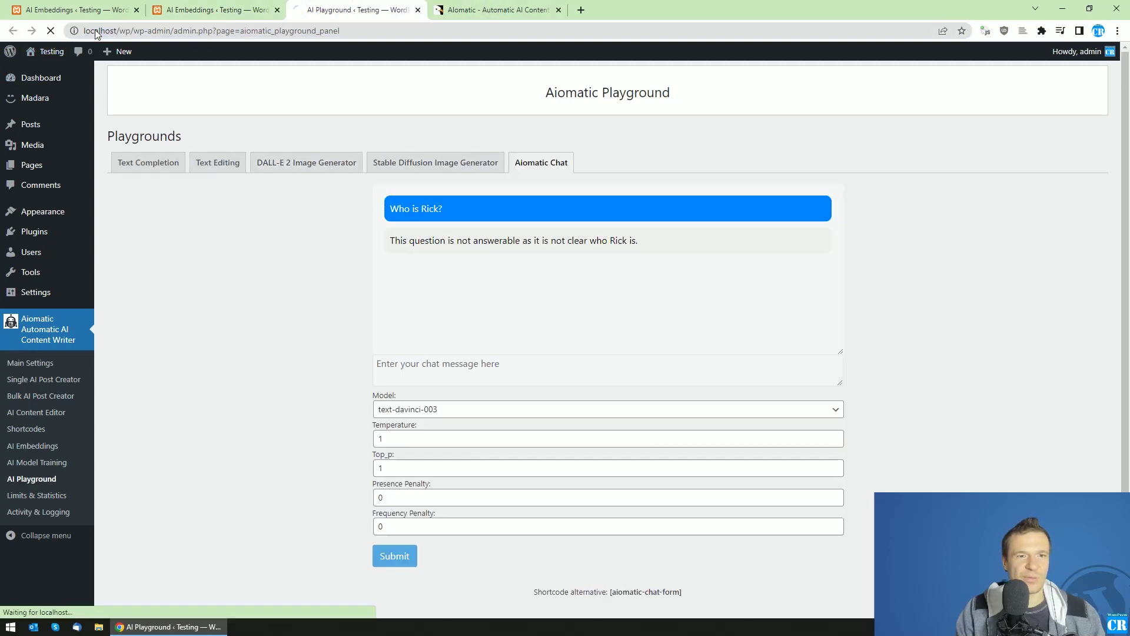
pyautogui.click(540, 163)
pyautogui.click(437, 369)
pyautogui.write('Who is Rick?')
pyautogui.press('Return')
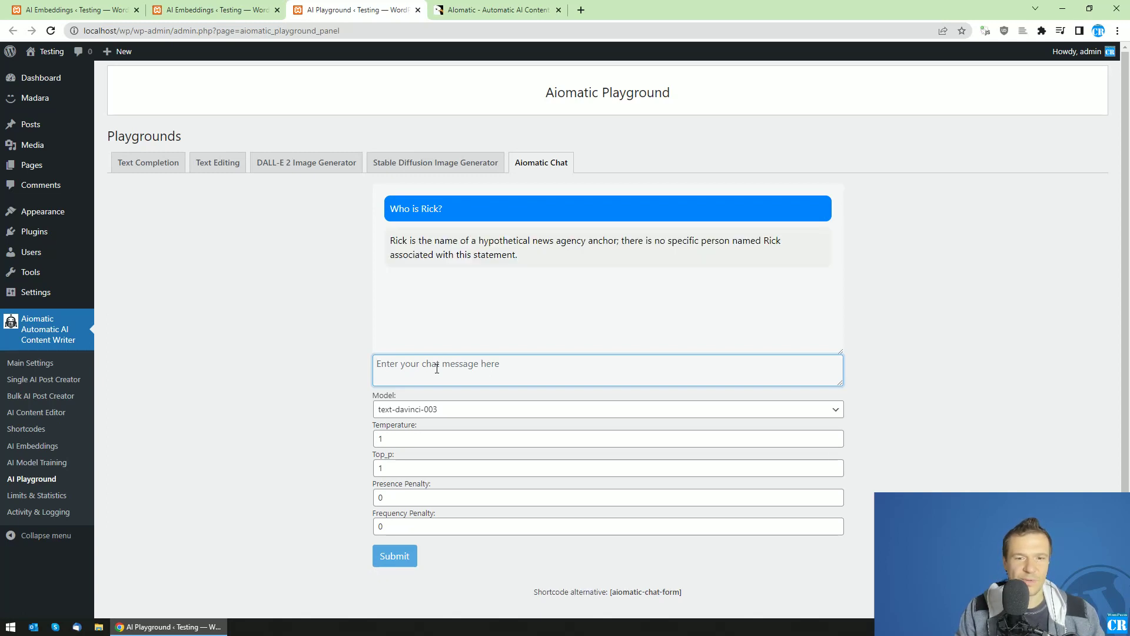
pyautogui.doubleClick(560, 245)
pyautogui.click(236, 9)
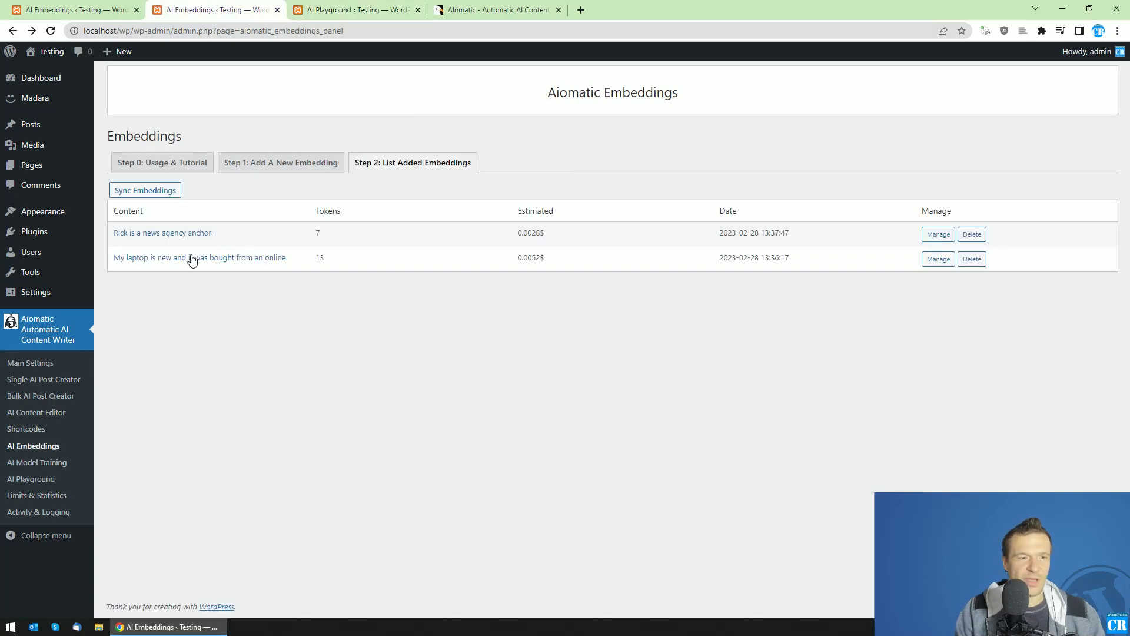
pyautogui.click(365, 9)
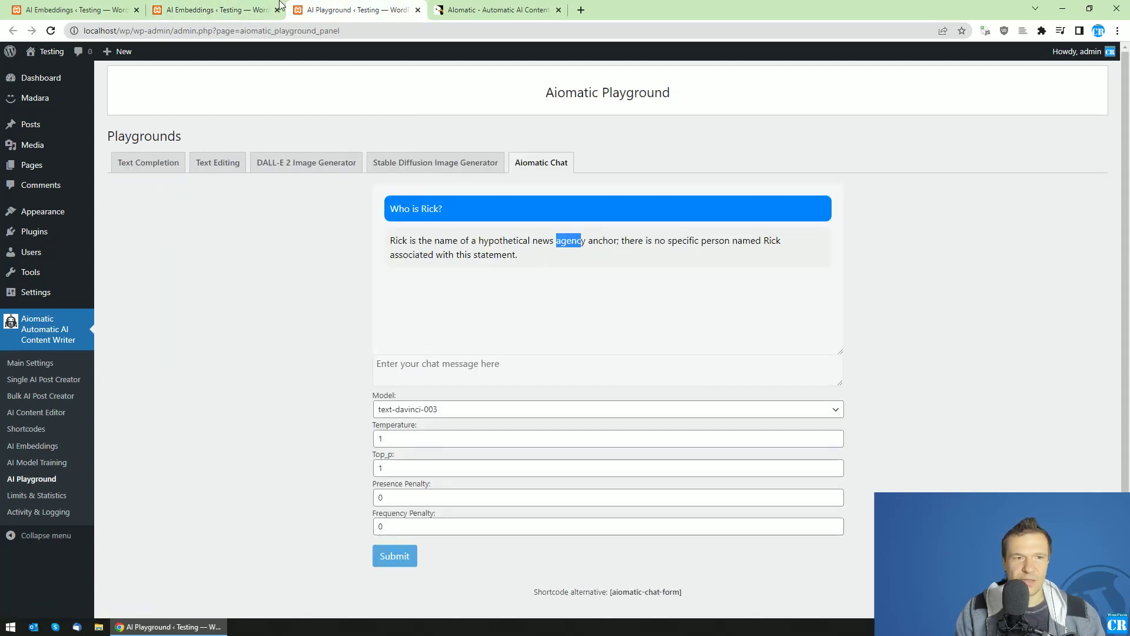
pyautogui.click(256, 6)
pyautogui.click(342, 8)
pyautogui.moveTo(537, 241); pyautogui.dragTo(621, 241)
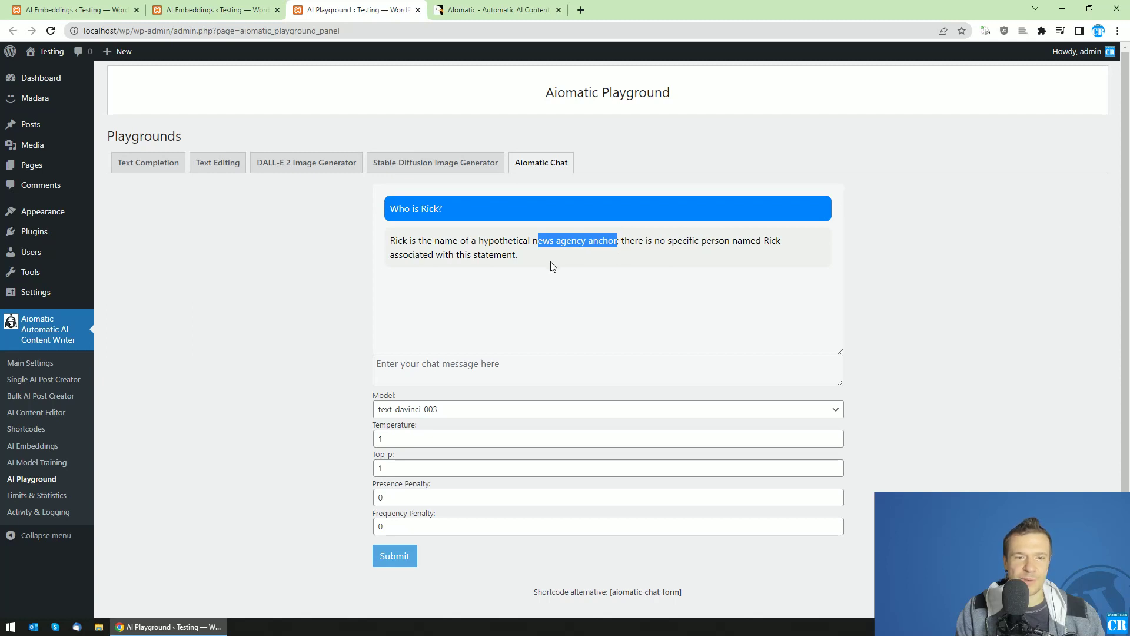
pyautogui.click(244, 5)
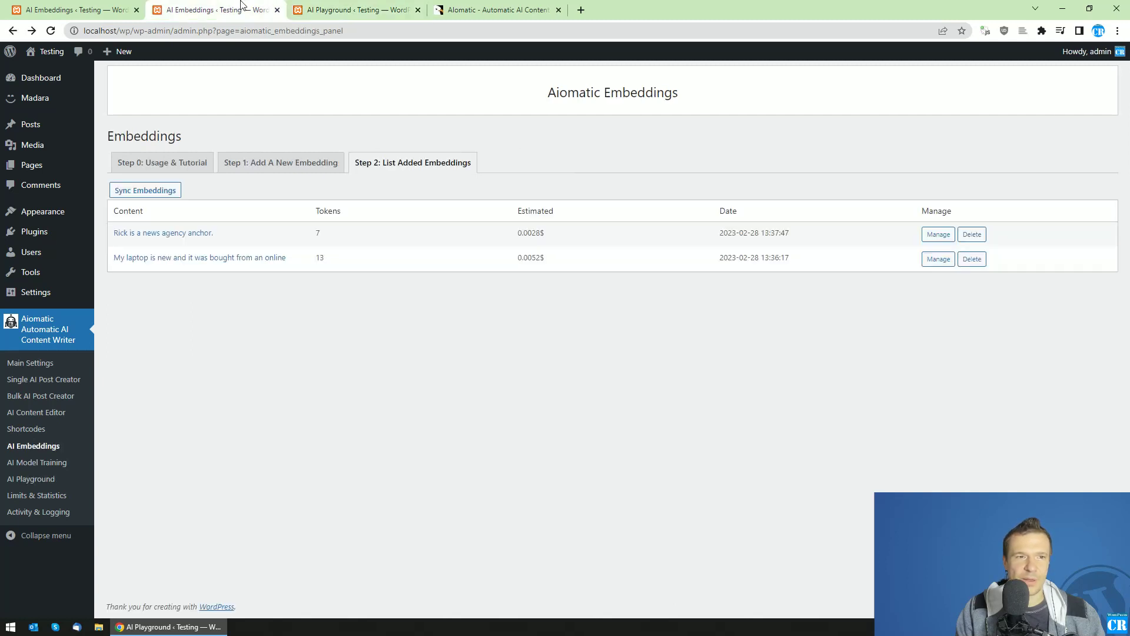
pyautogui.click(333, 5)
pyautogui.click(256, 6)
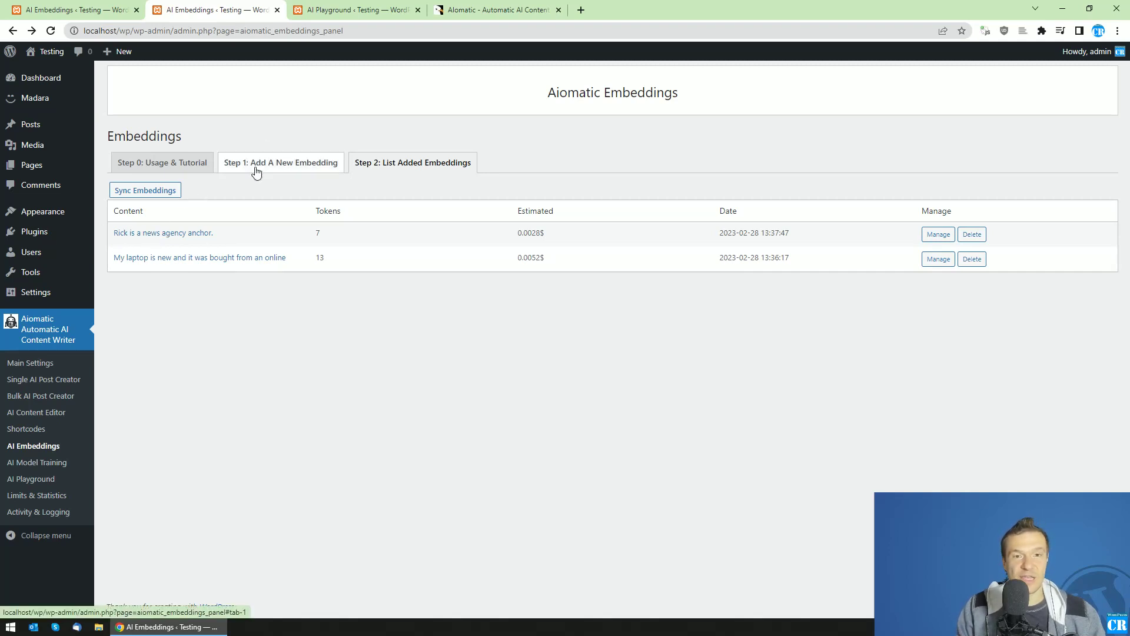
# Step: Open Aiomatic Main Settings on the Embeddings tab showing Pinecone and text-embedding-ada-002 settings
pyautogui.click(113, 9)
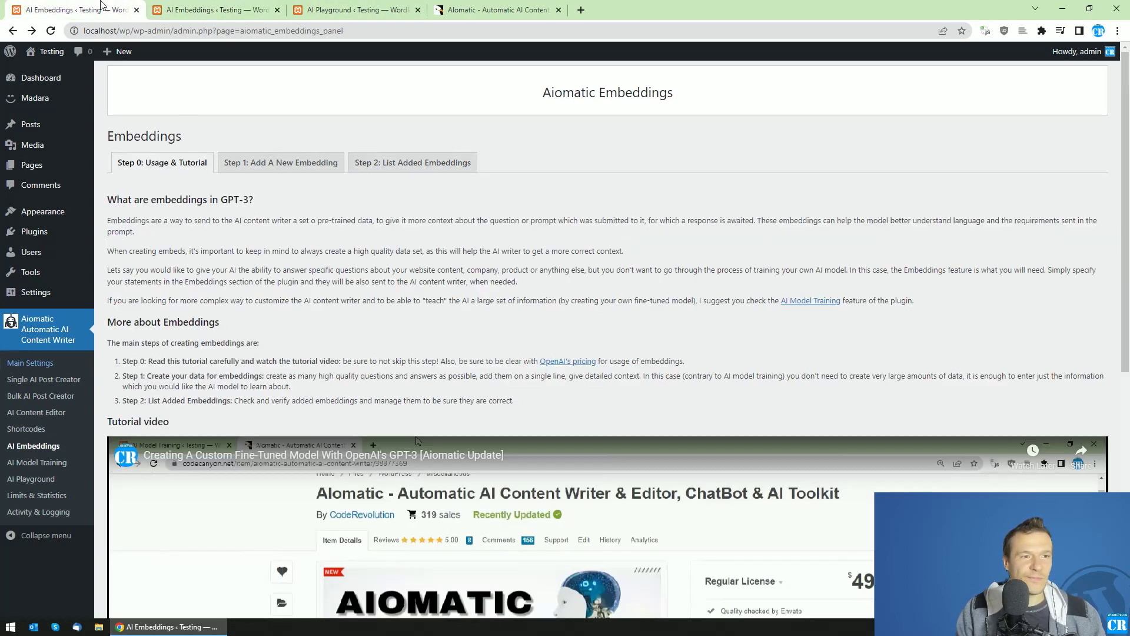
pyautogui.keyDown('ctrl'); pyautogui.keyDown('shift'); pyautogui.click(30, 363); pyautogui.keyUp('shift'); pyautogui.keyUp('ctrl')
pyautogui.click(586, 164)
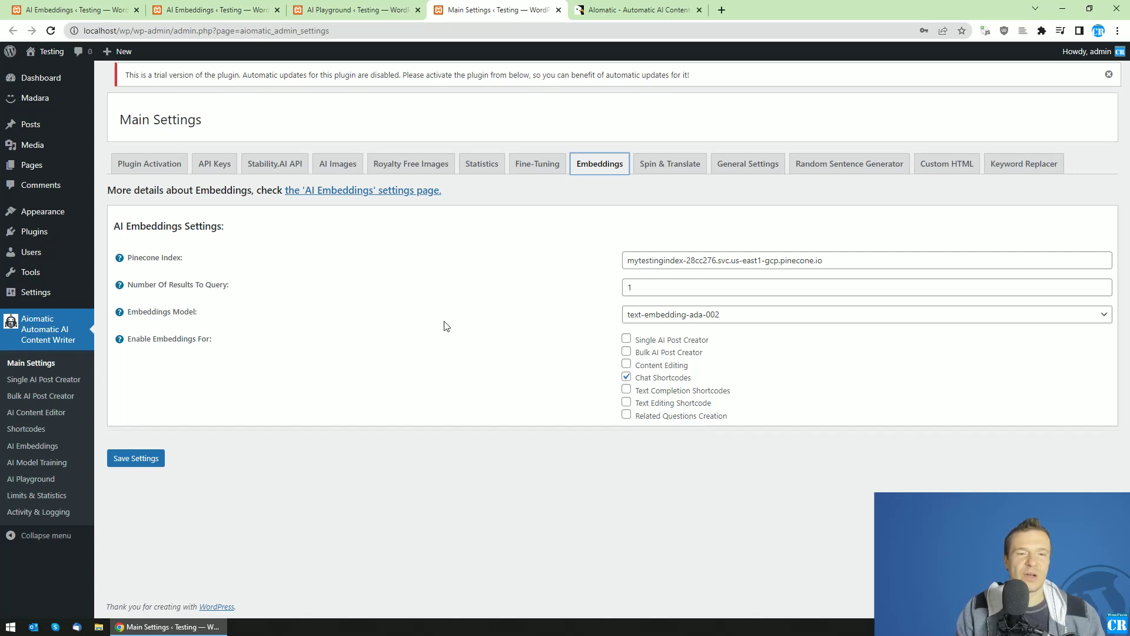
# Step: Review the open tabs, ending on the $49 Regular License Aiomatic CodeCanyon listing
pyautogui.click(632, 10)
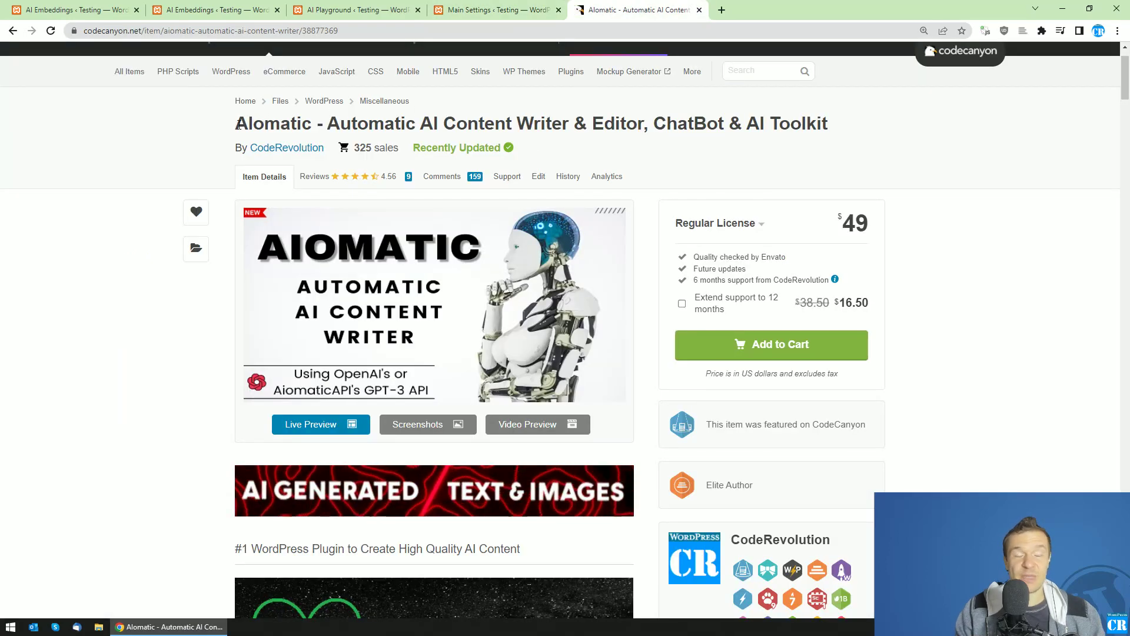
pyautogui.click(263, 5)
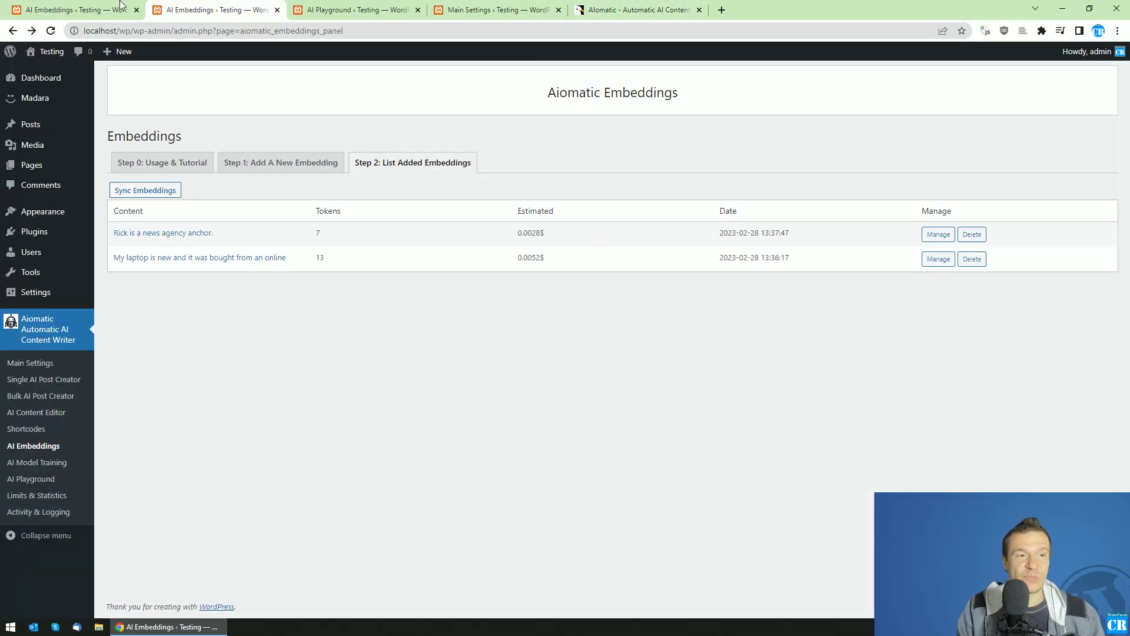
pyautogui.click(118, 7)
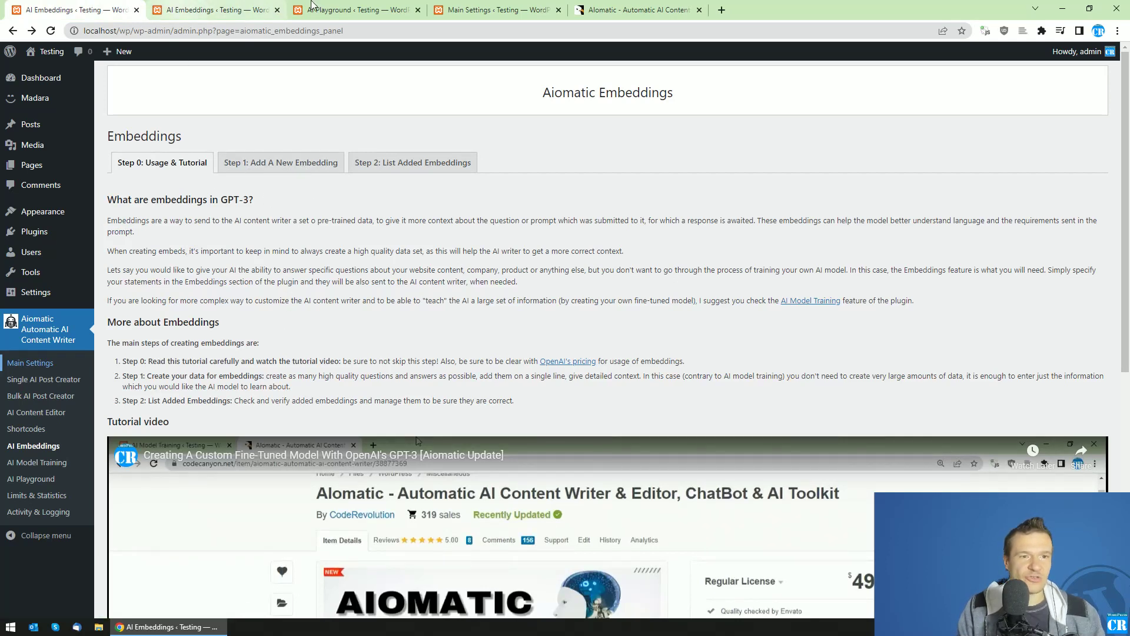
pyautogui.click(329, 9)
pyautogui.click(413, 243)
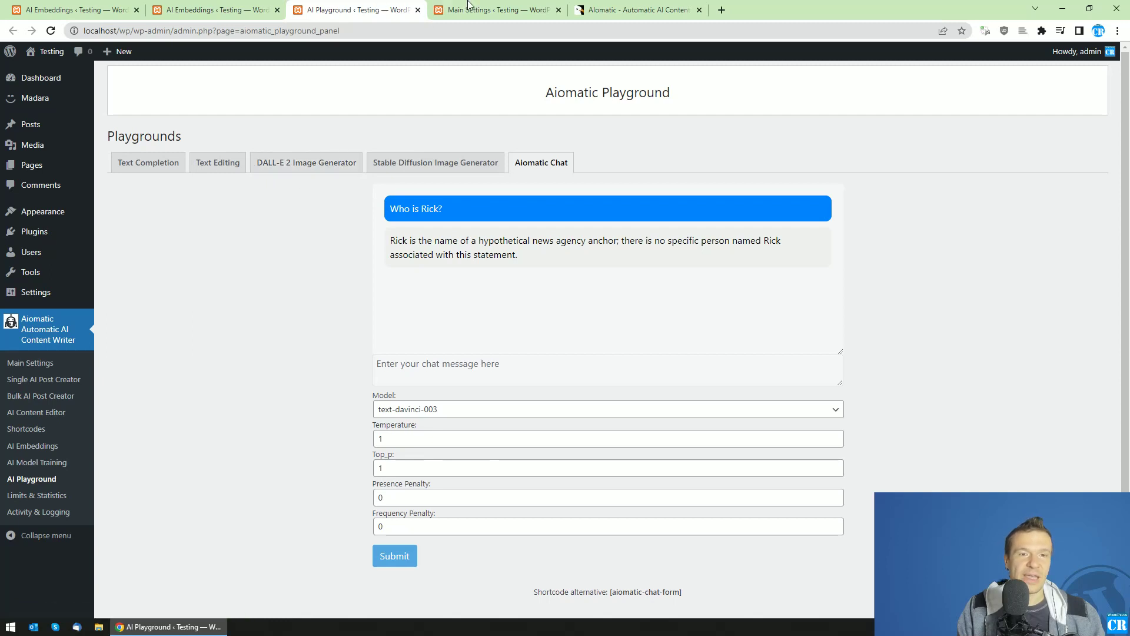
pyautogui.click(162, 5)
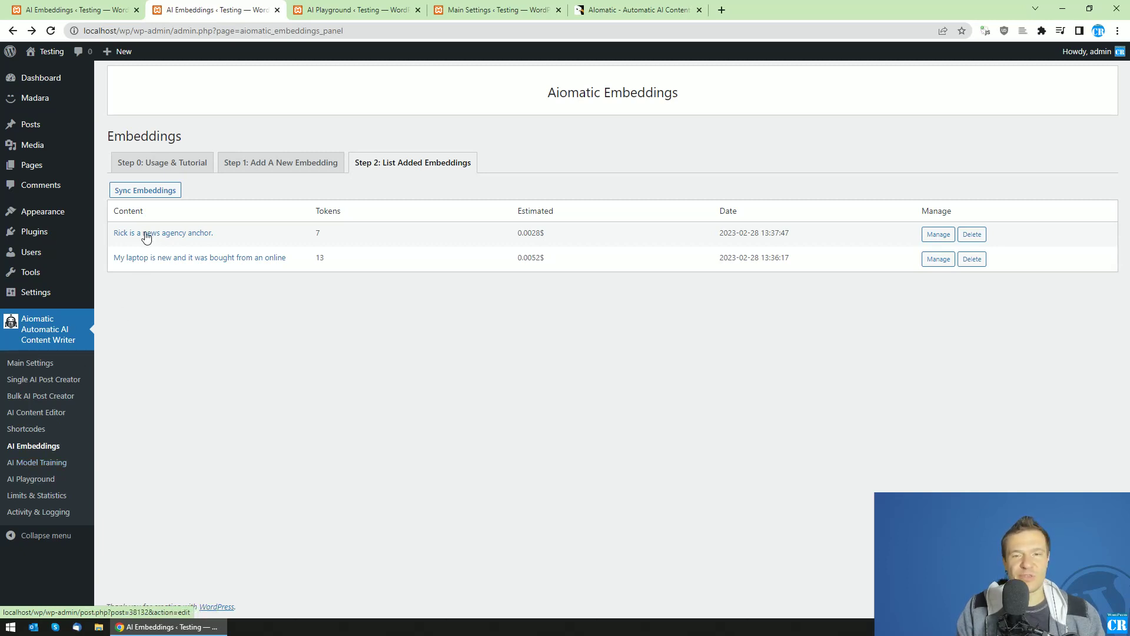
pyautogui.click(353, 10)
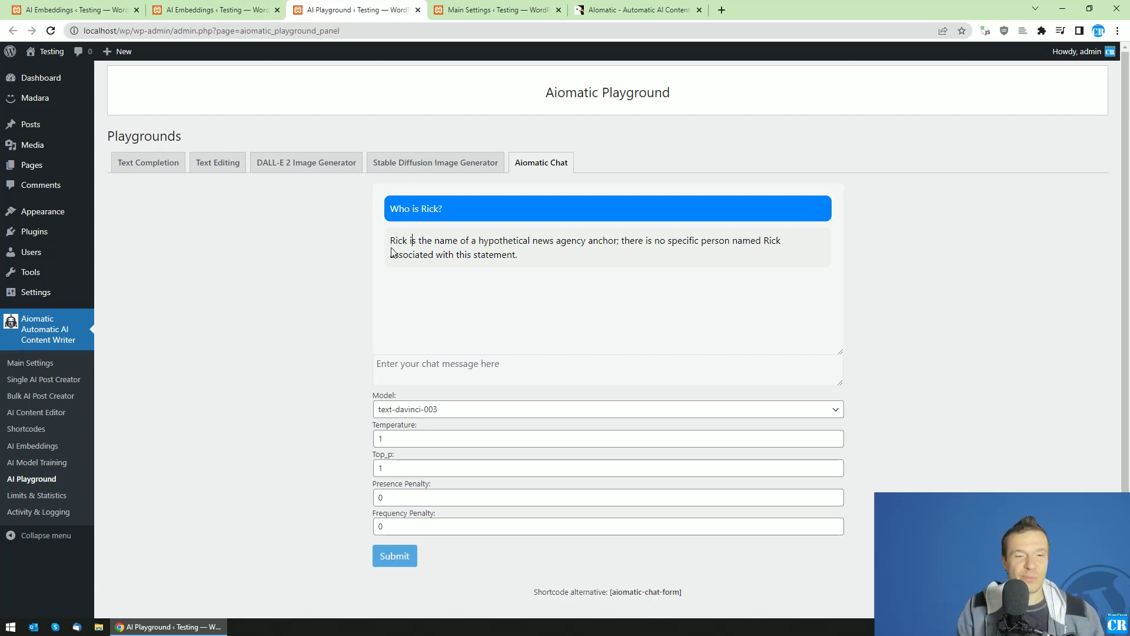
pyautogui.click(593, 5)
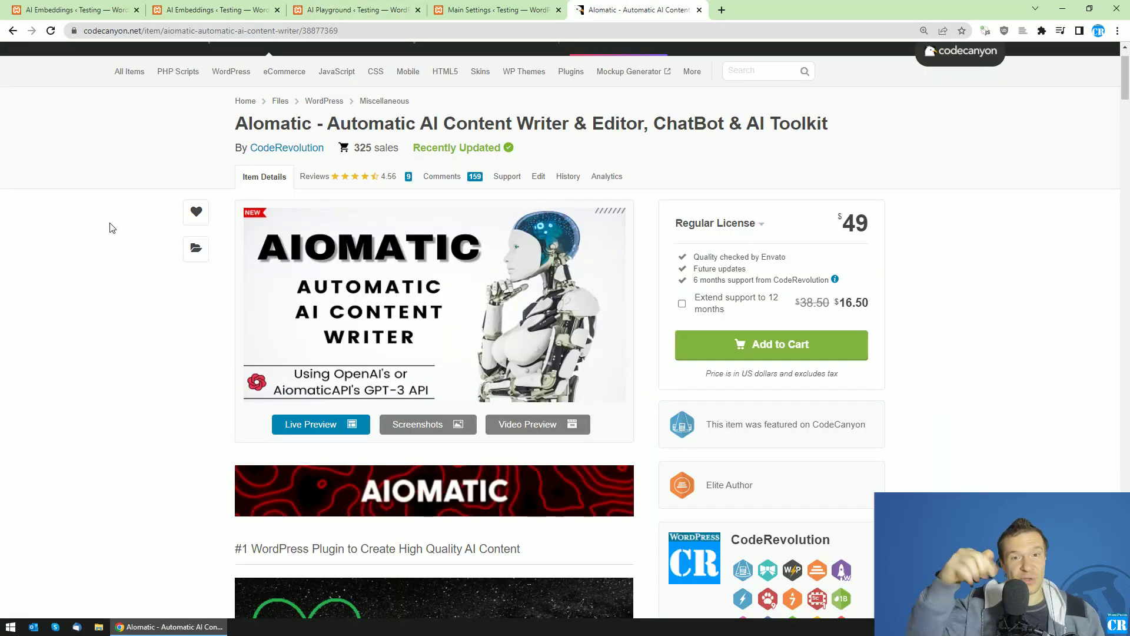